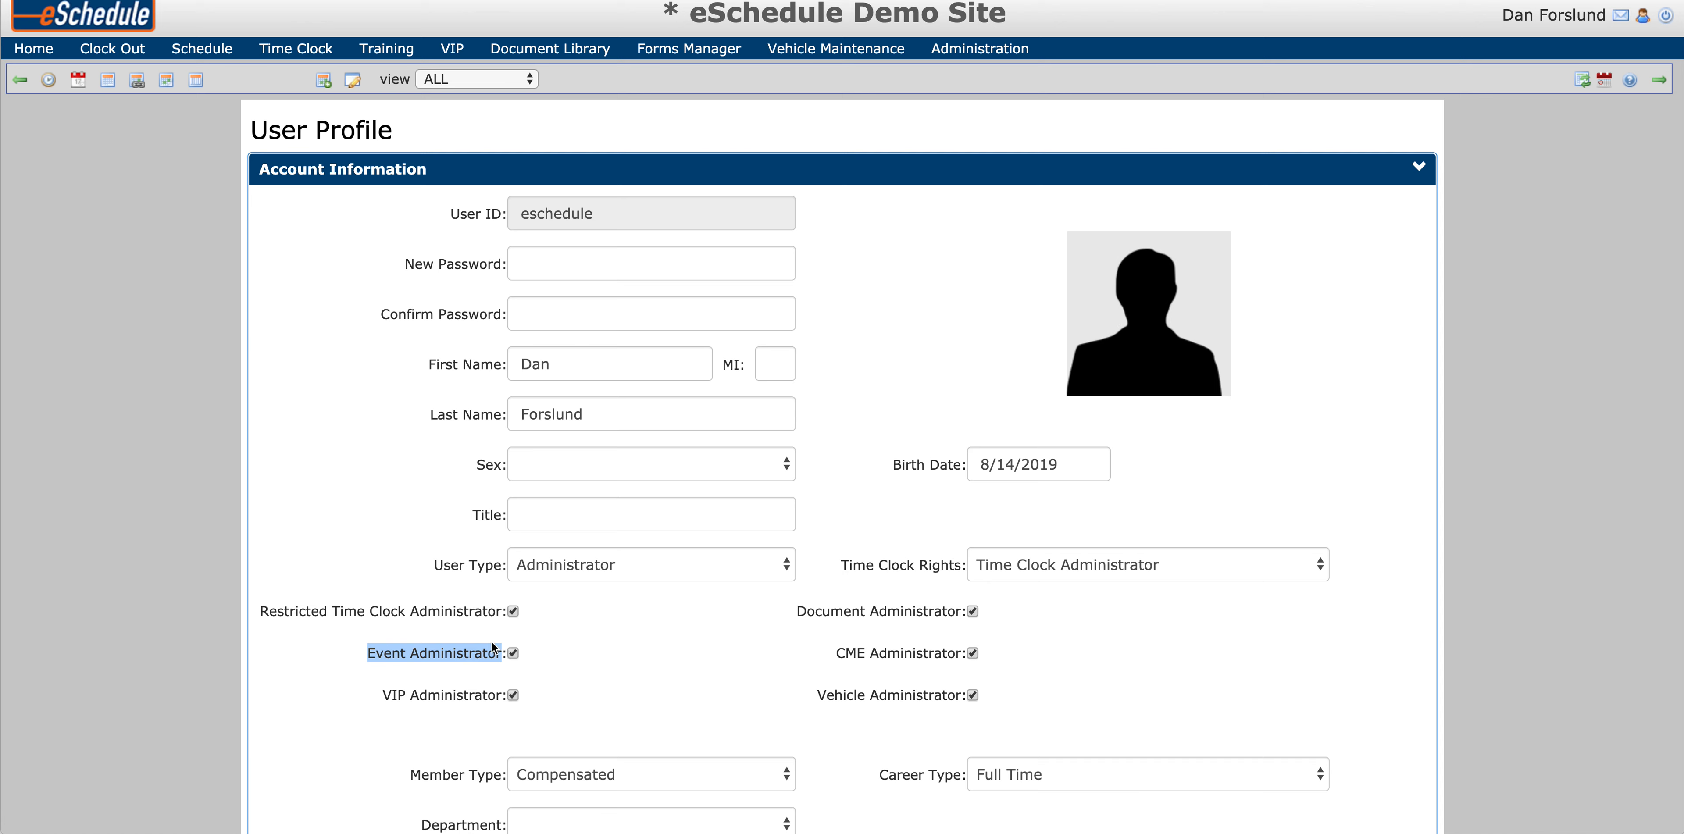
Review the User Type and administrator rights in the profile's account information
left_click(580, 566)
left_click(548, 686)
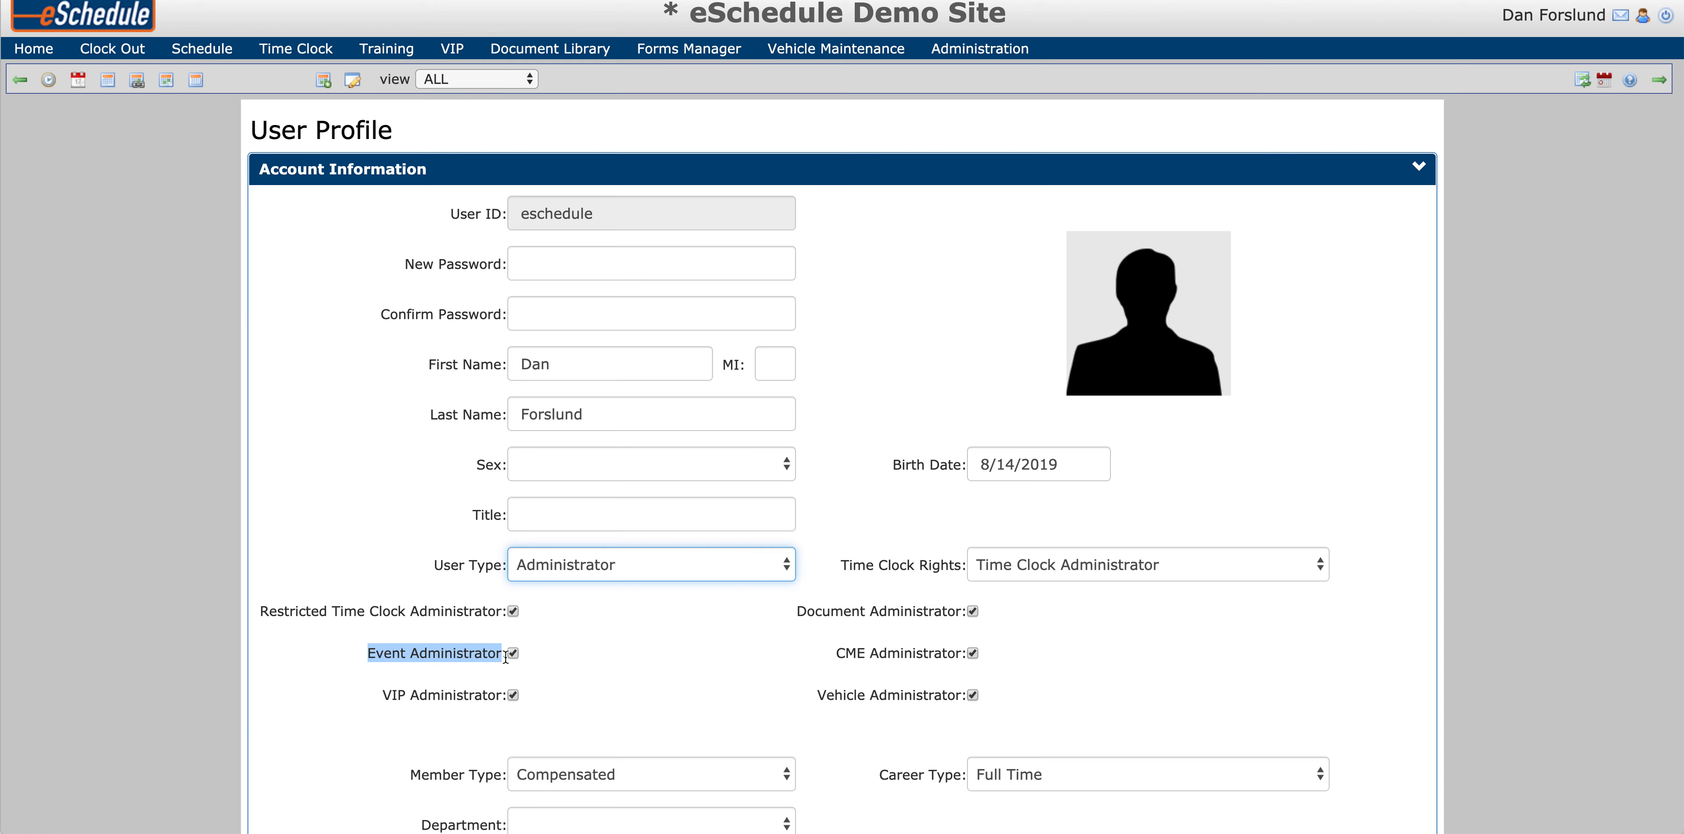
left_click(477, 498)
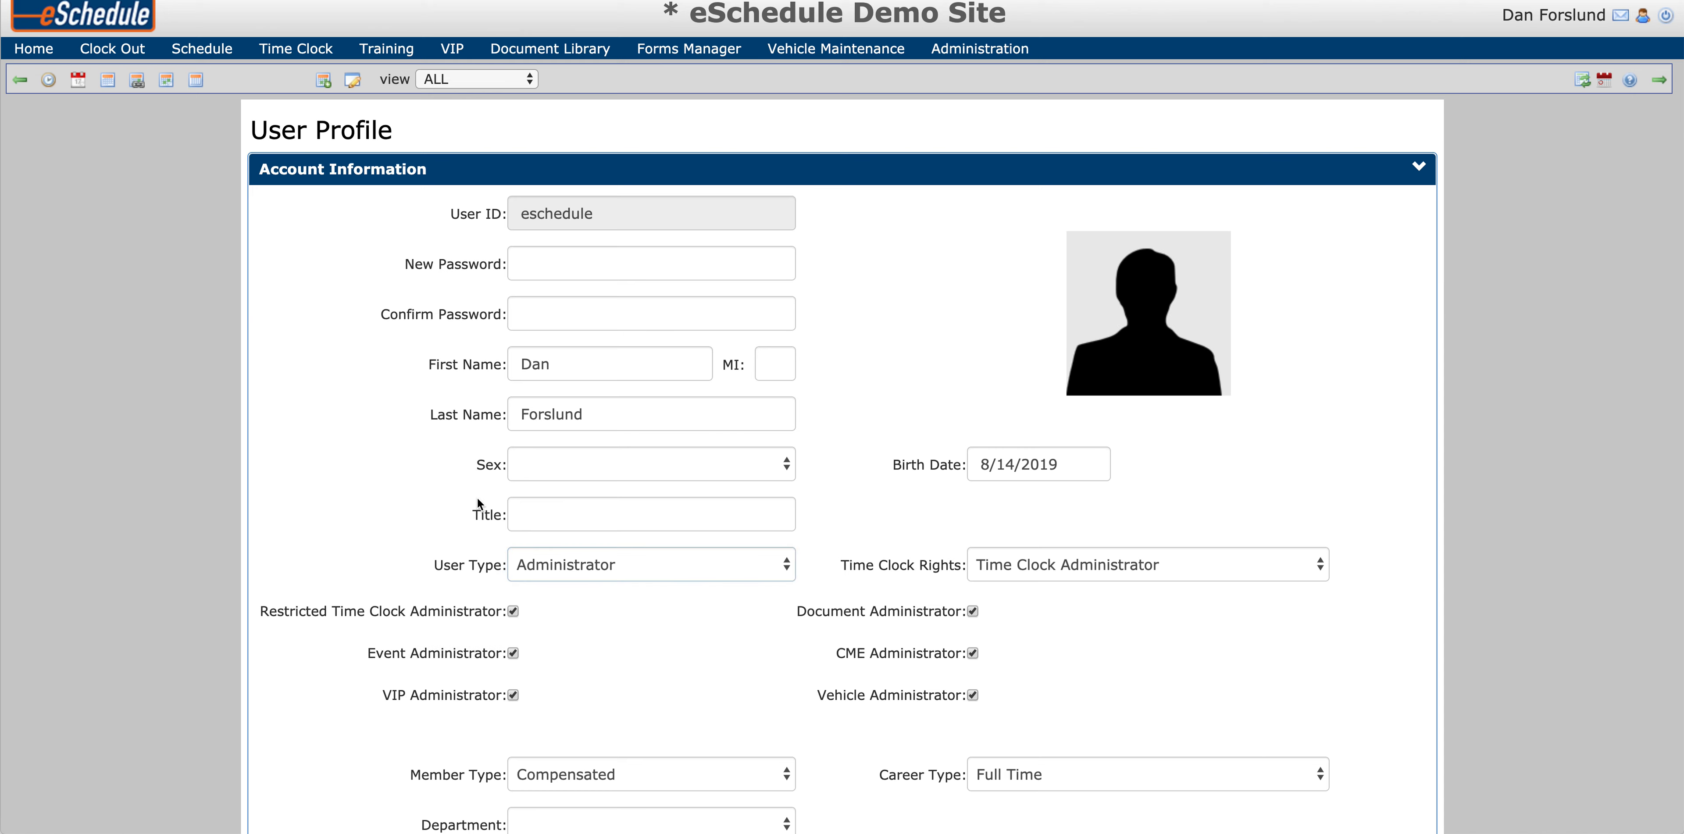
scroll(428, 522, "up", 1)
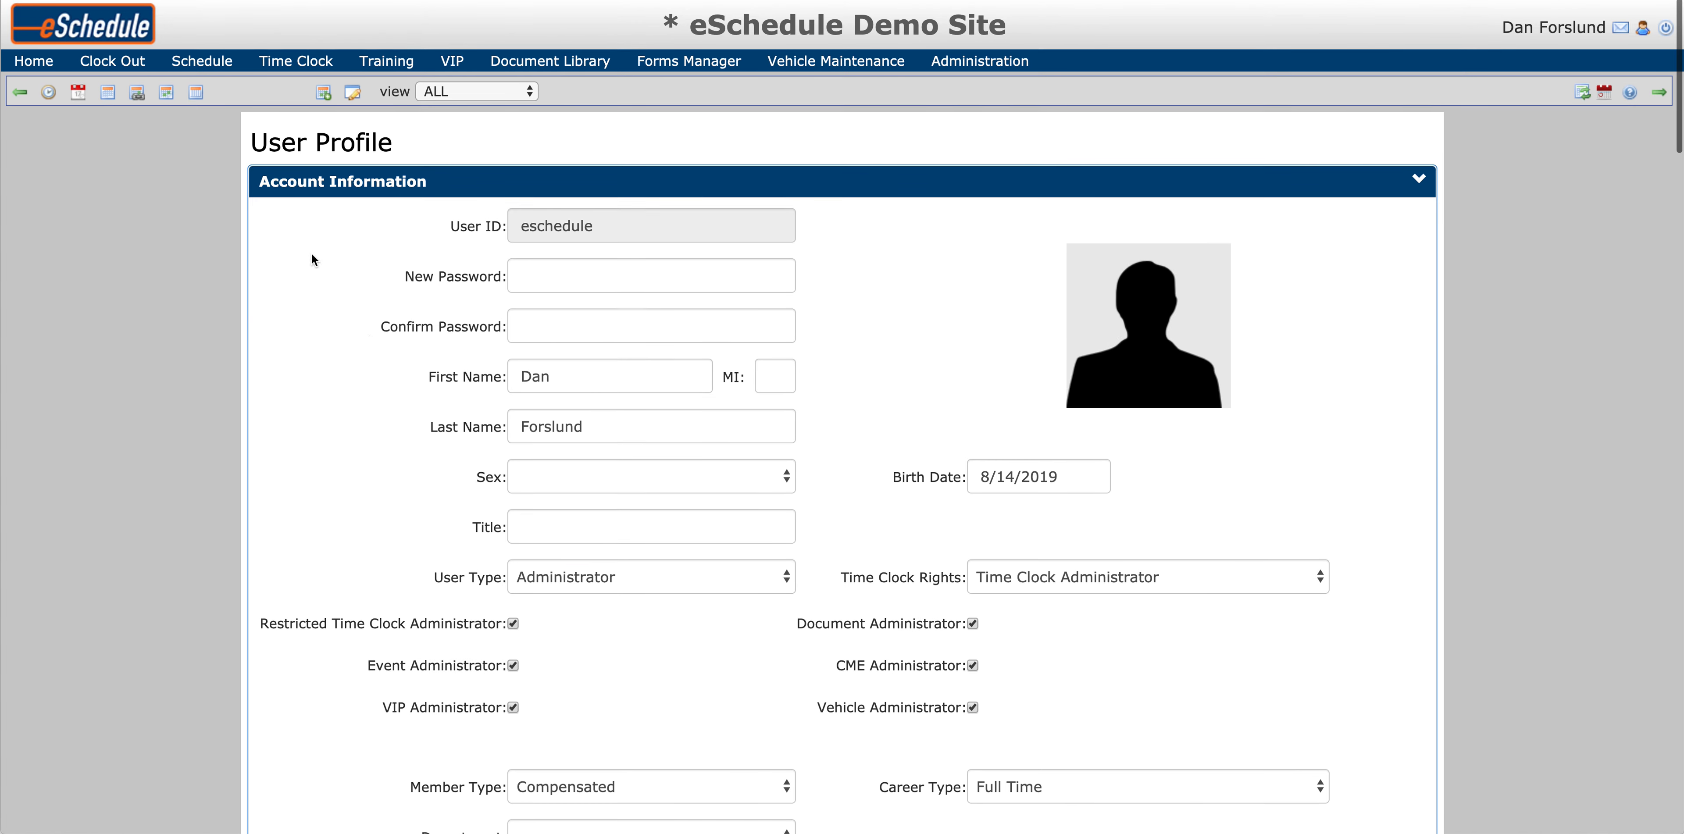
Go to the home page and look over the week's shifts in the weekly spreadsheet schedule
left_click(36, 60)
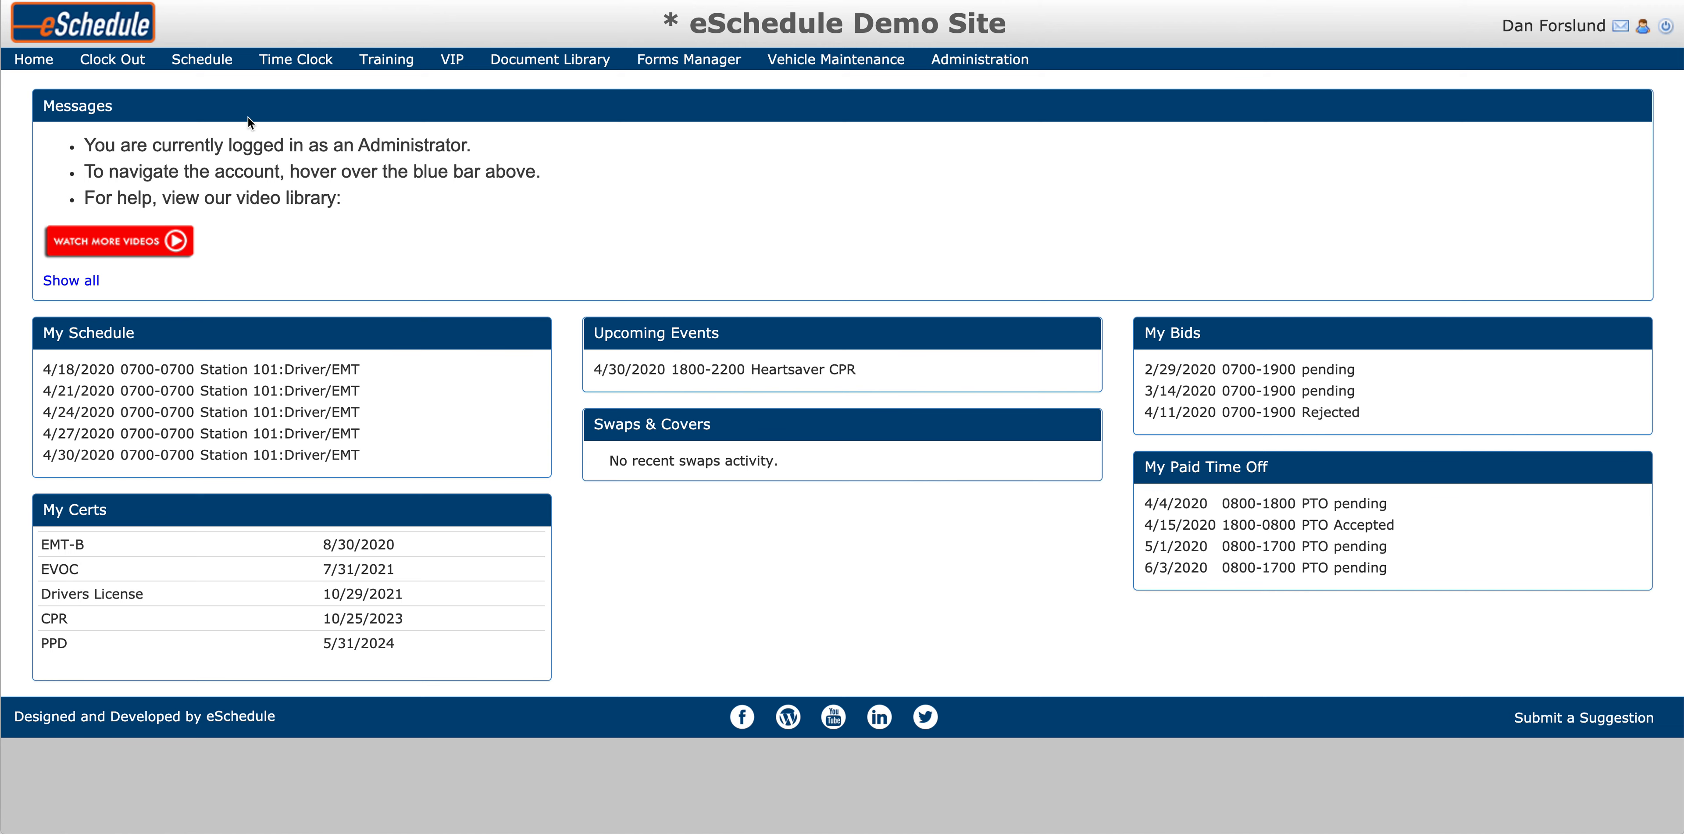
mouse_move(211, 74)
left_click(240, 152)
scroll(882, 692, "down", 2)
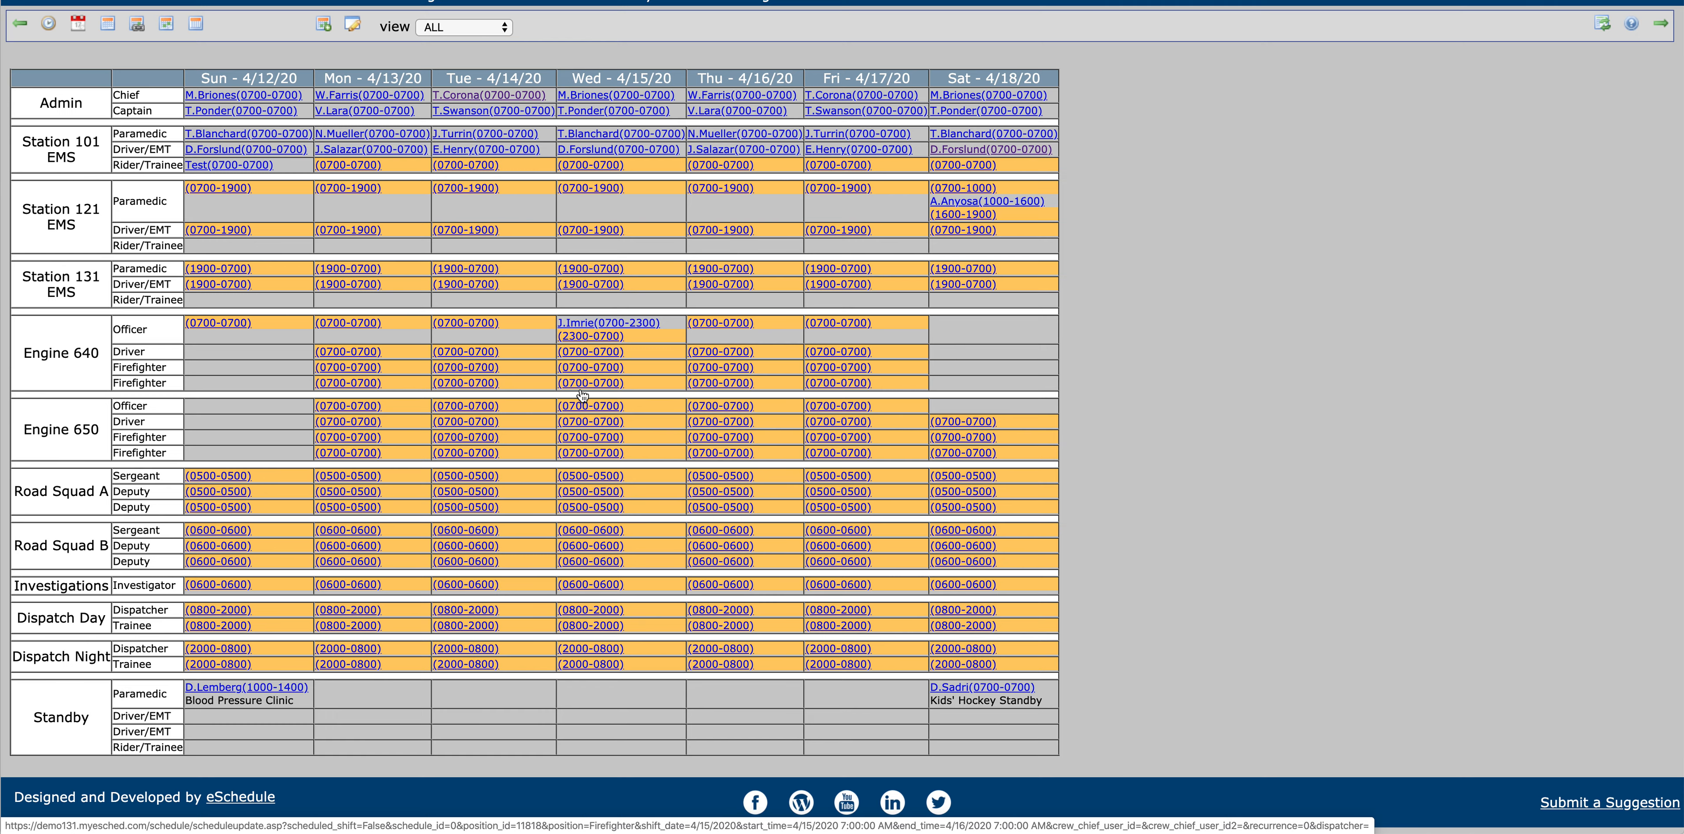
scroll(364, 154, "up", 2)
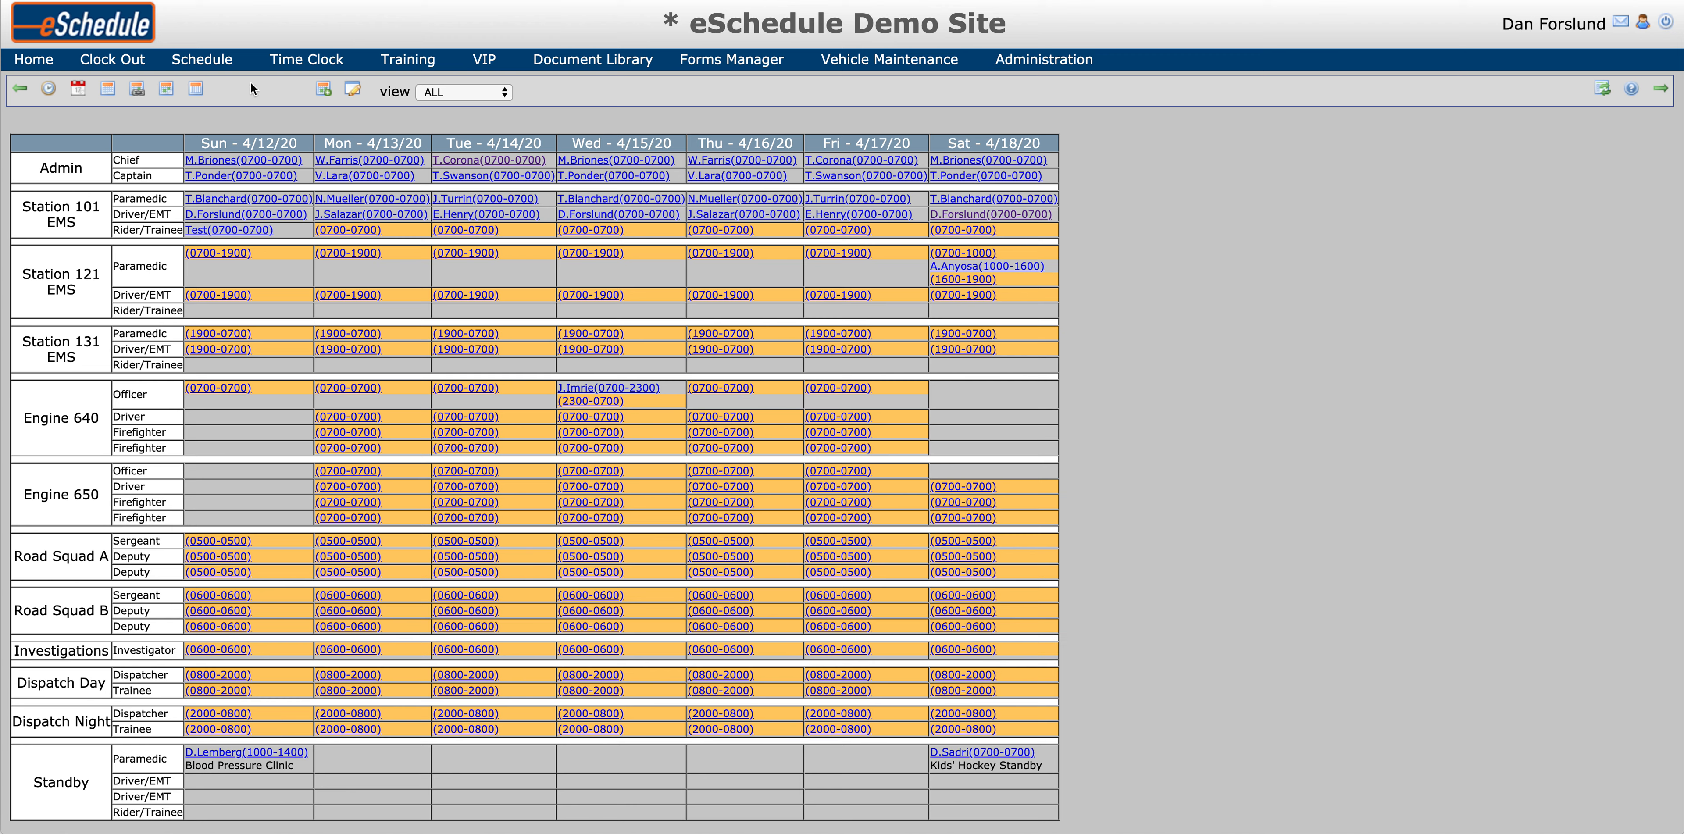
Open the Events Calendar and view the details of the April 30 Heartsaver CPR event, returning to the calendar
mouse_move(202, 59)
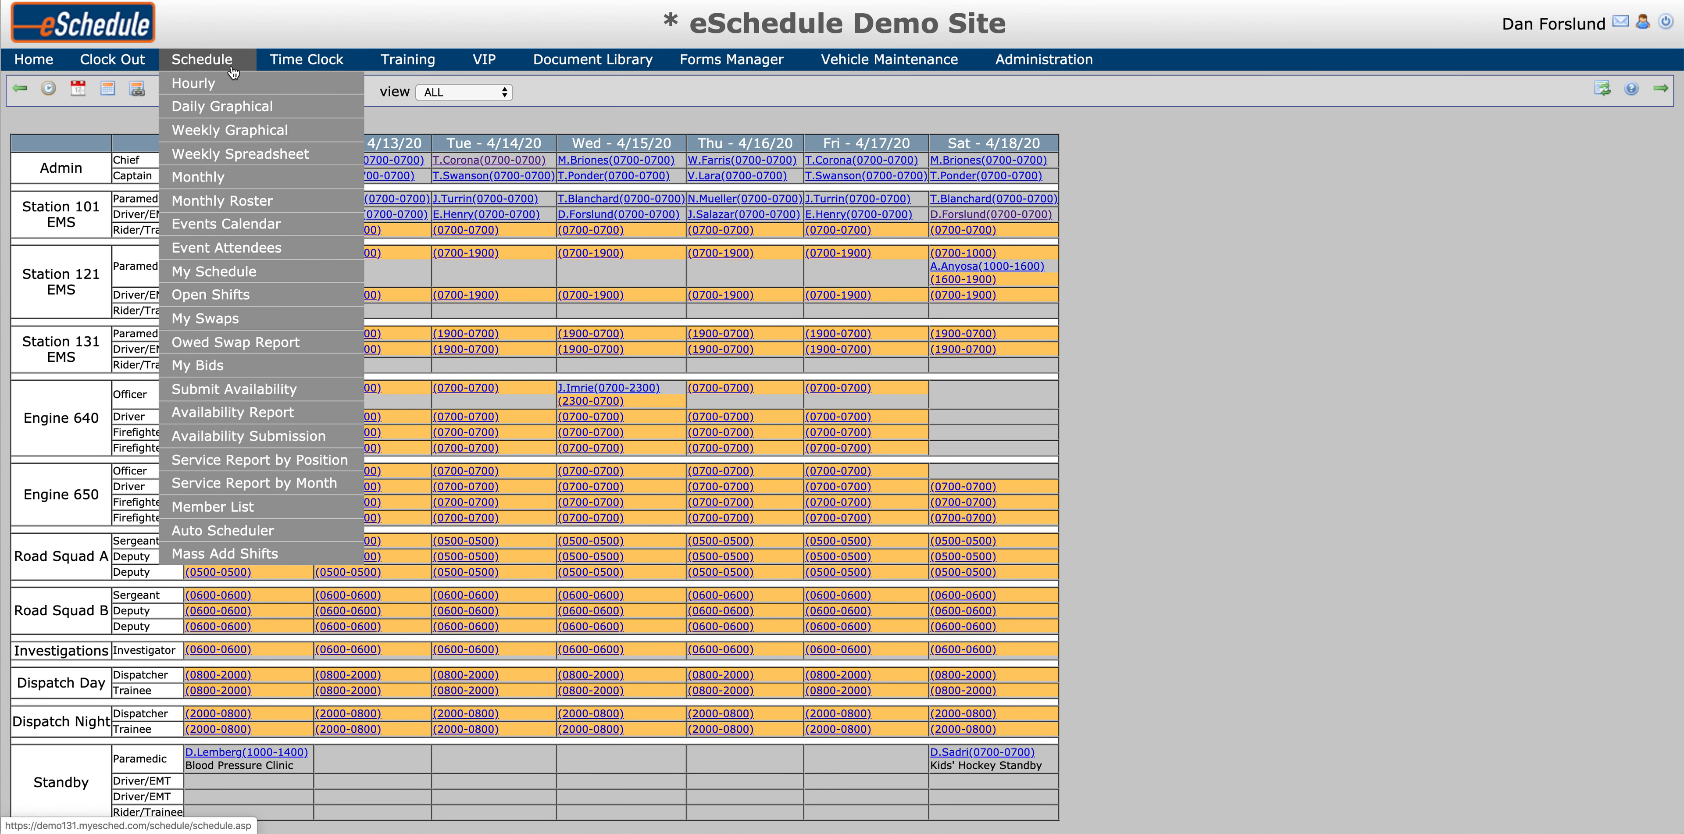
left_click(267, 225)
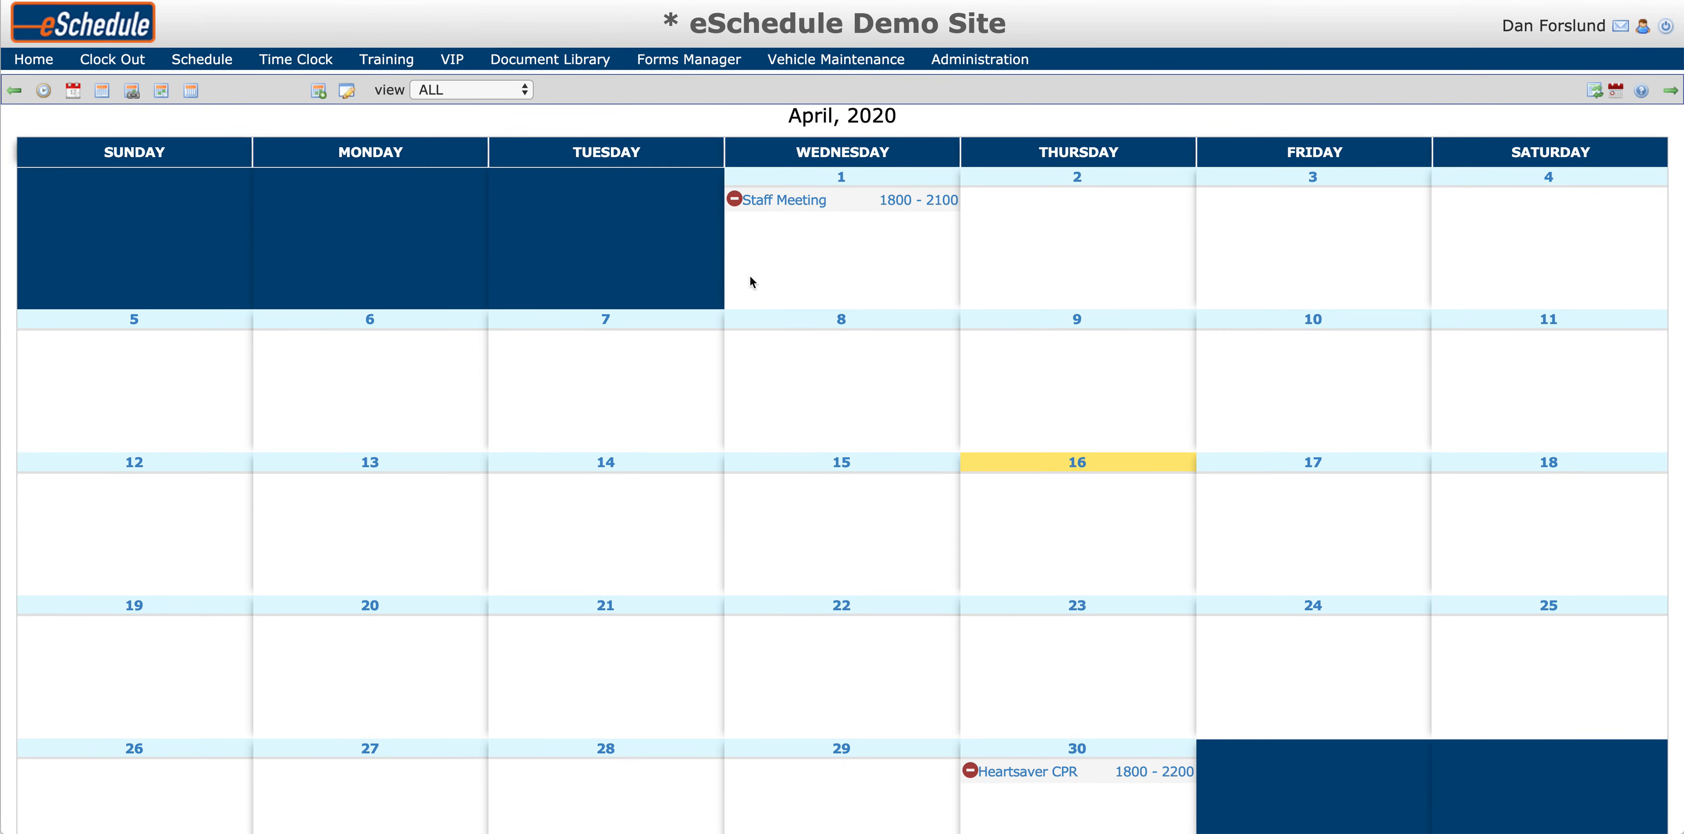
scroll(749, 276, "down", 1)
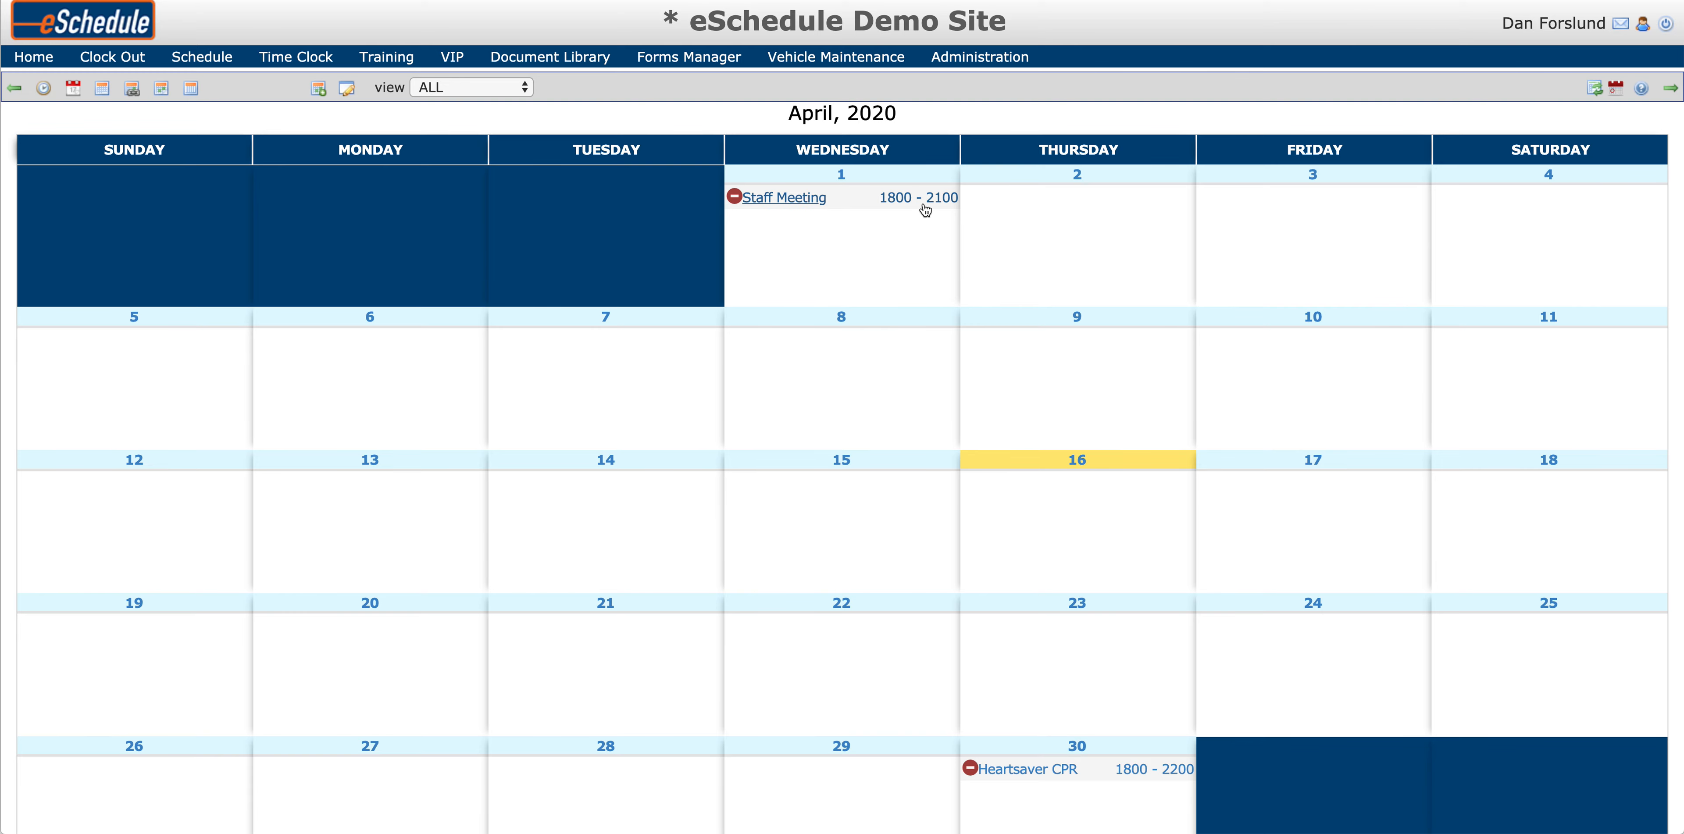
left_click(1035, 770)
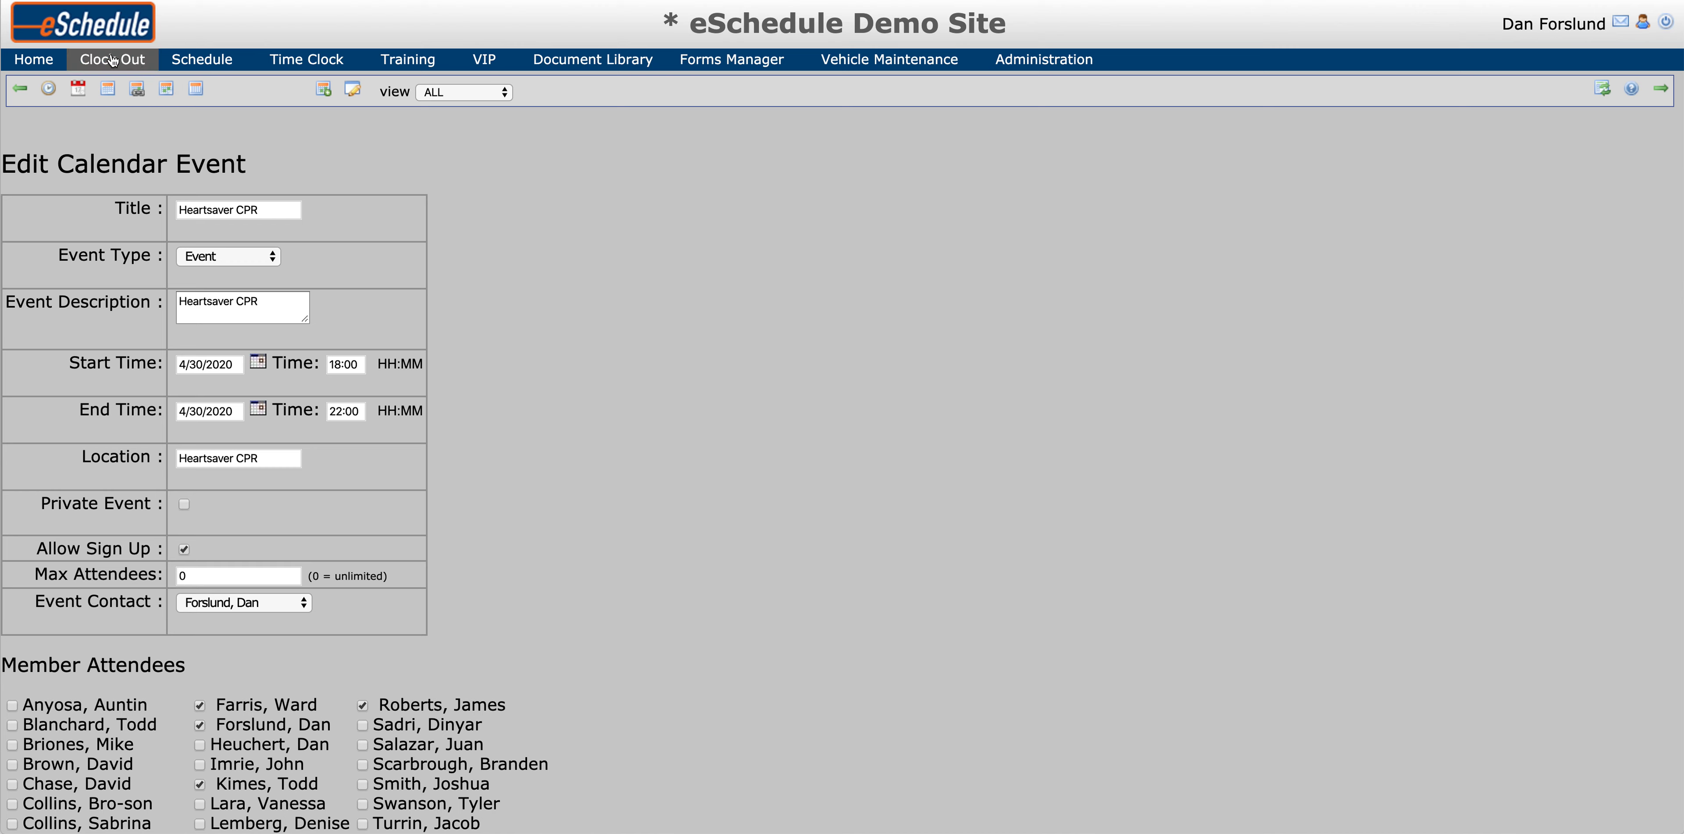
key("super+bracketleft")
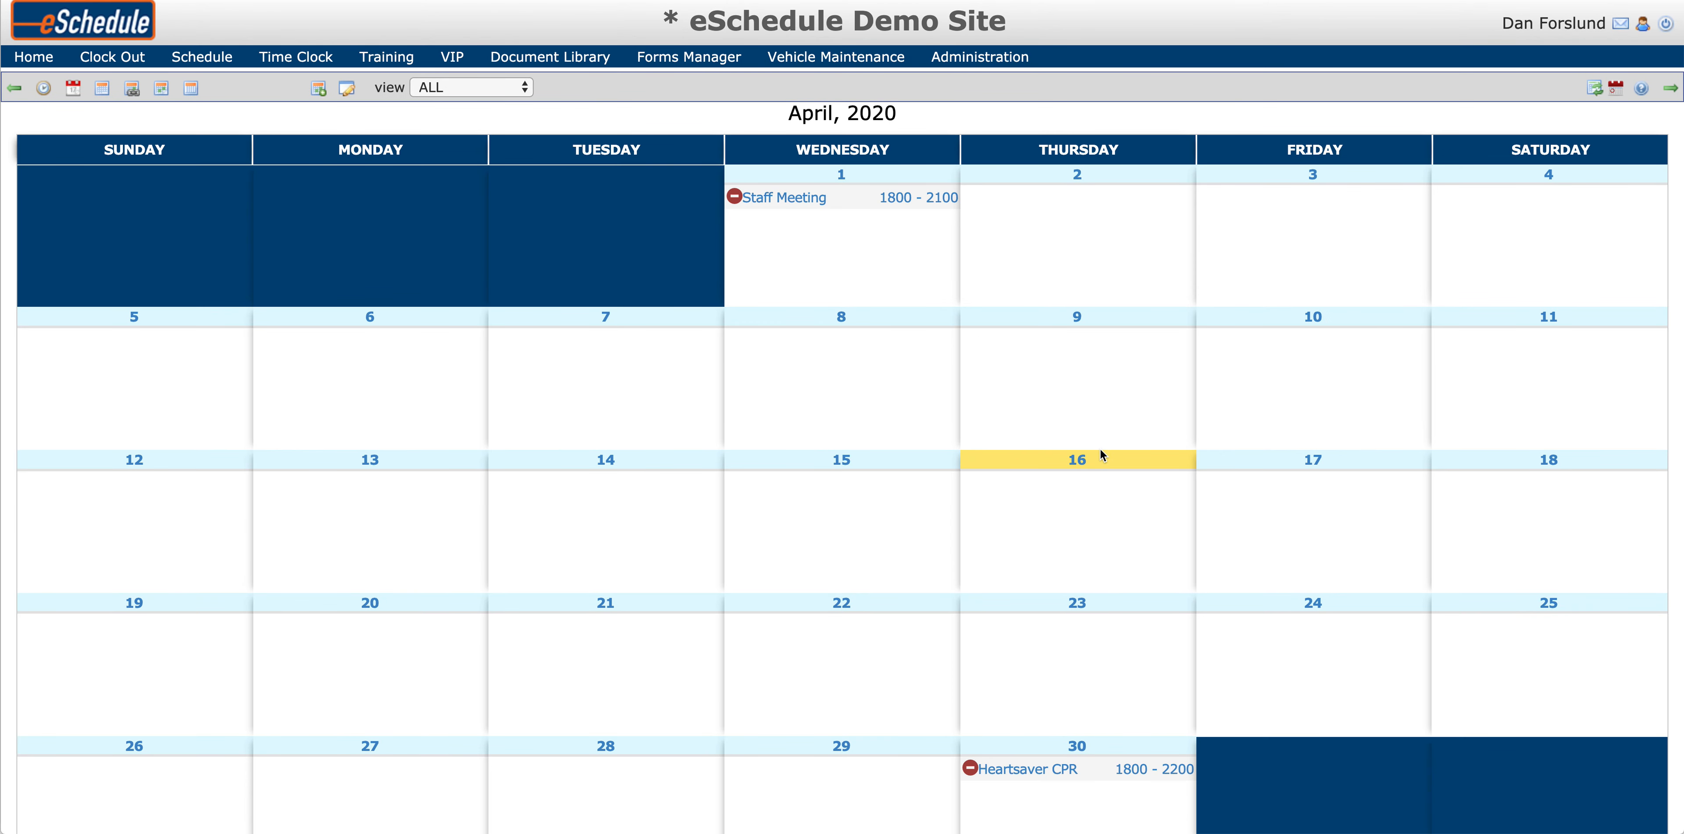
Start a new calendar event on April 18, 2020 titled "CPR Class" with the event type Training
left_click(1549, 461)
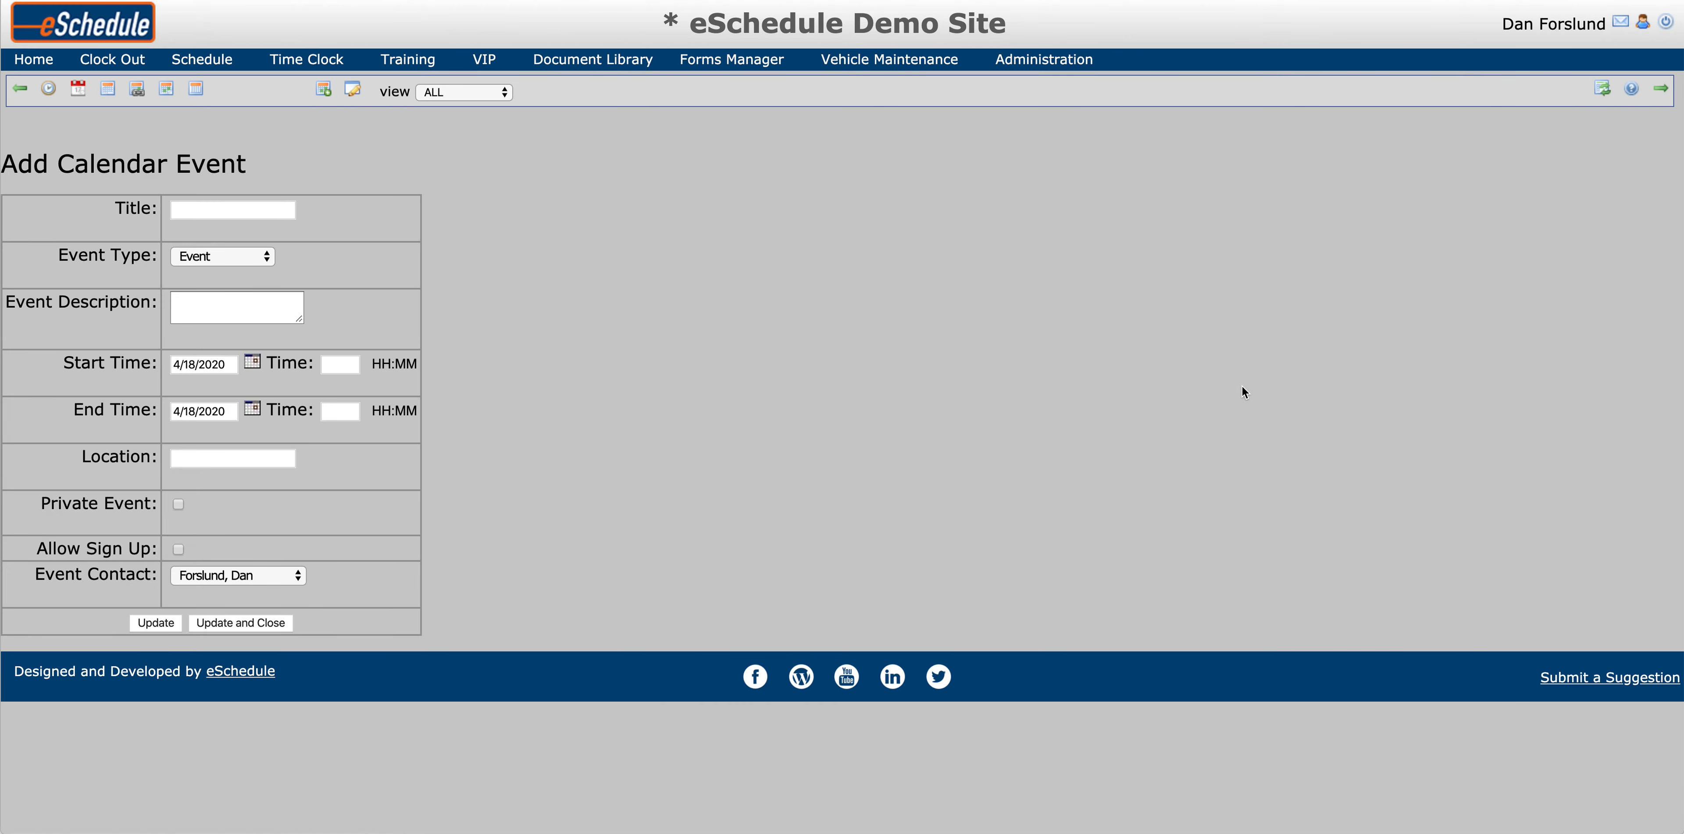
left_click(237, 208)
left_click(414, 196)
left_click(215, 208)
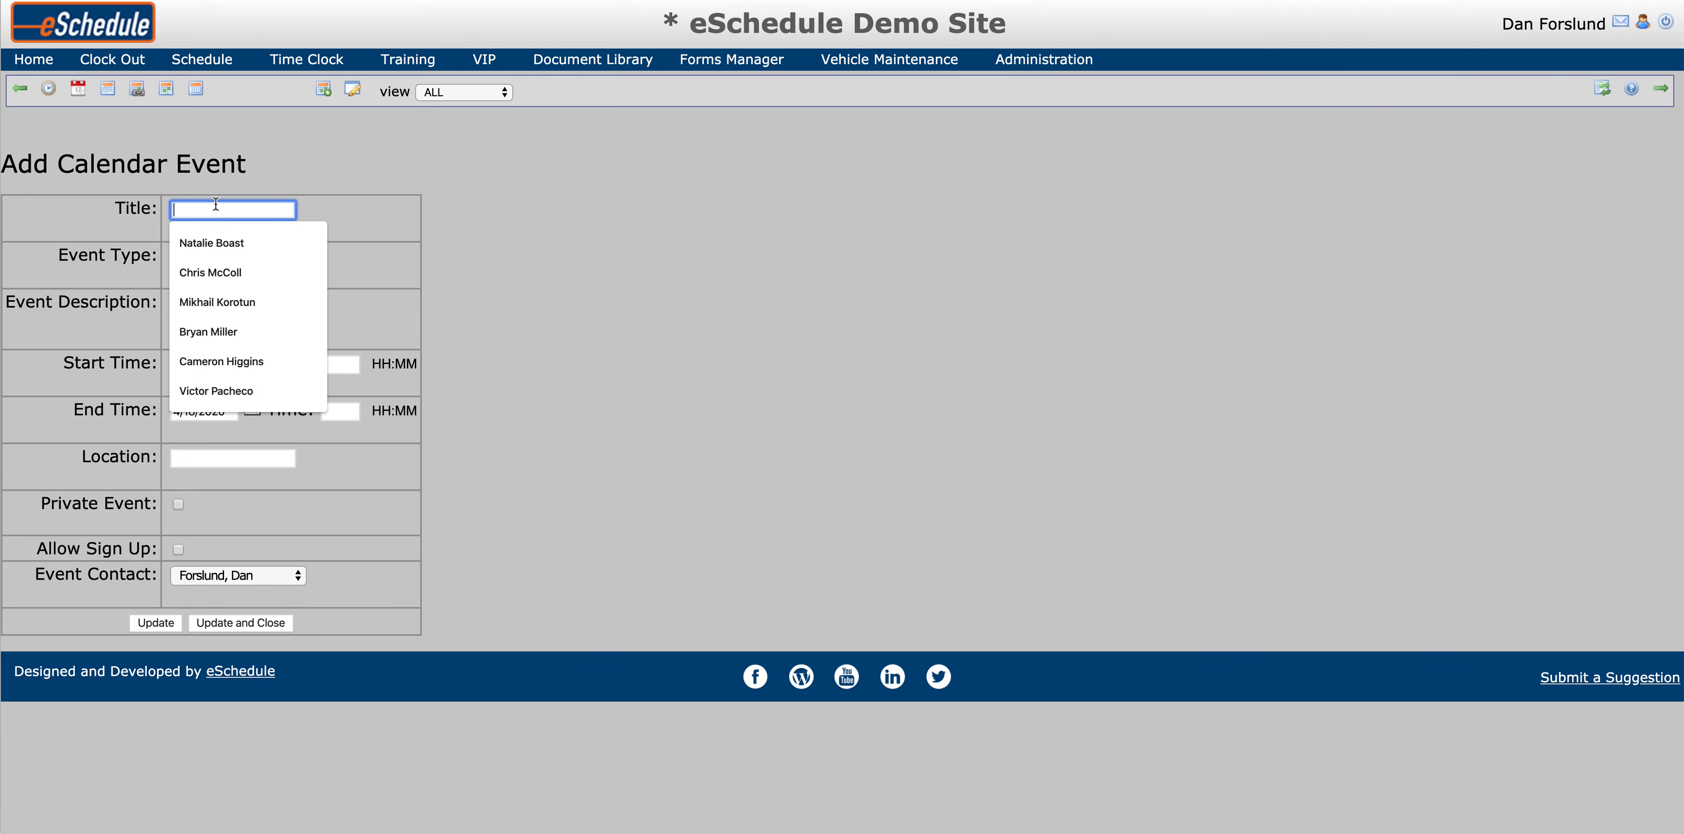
type("CPR Class")
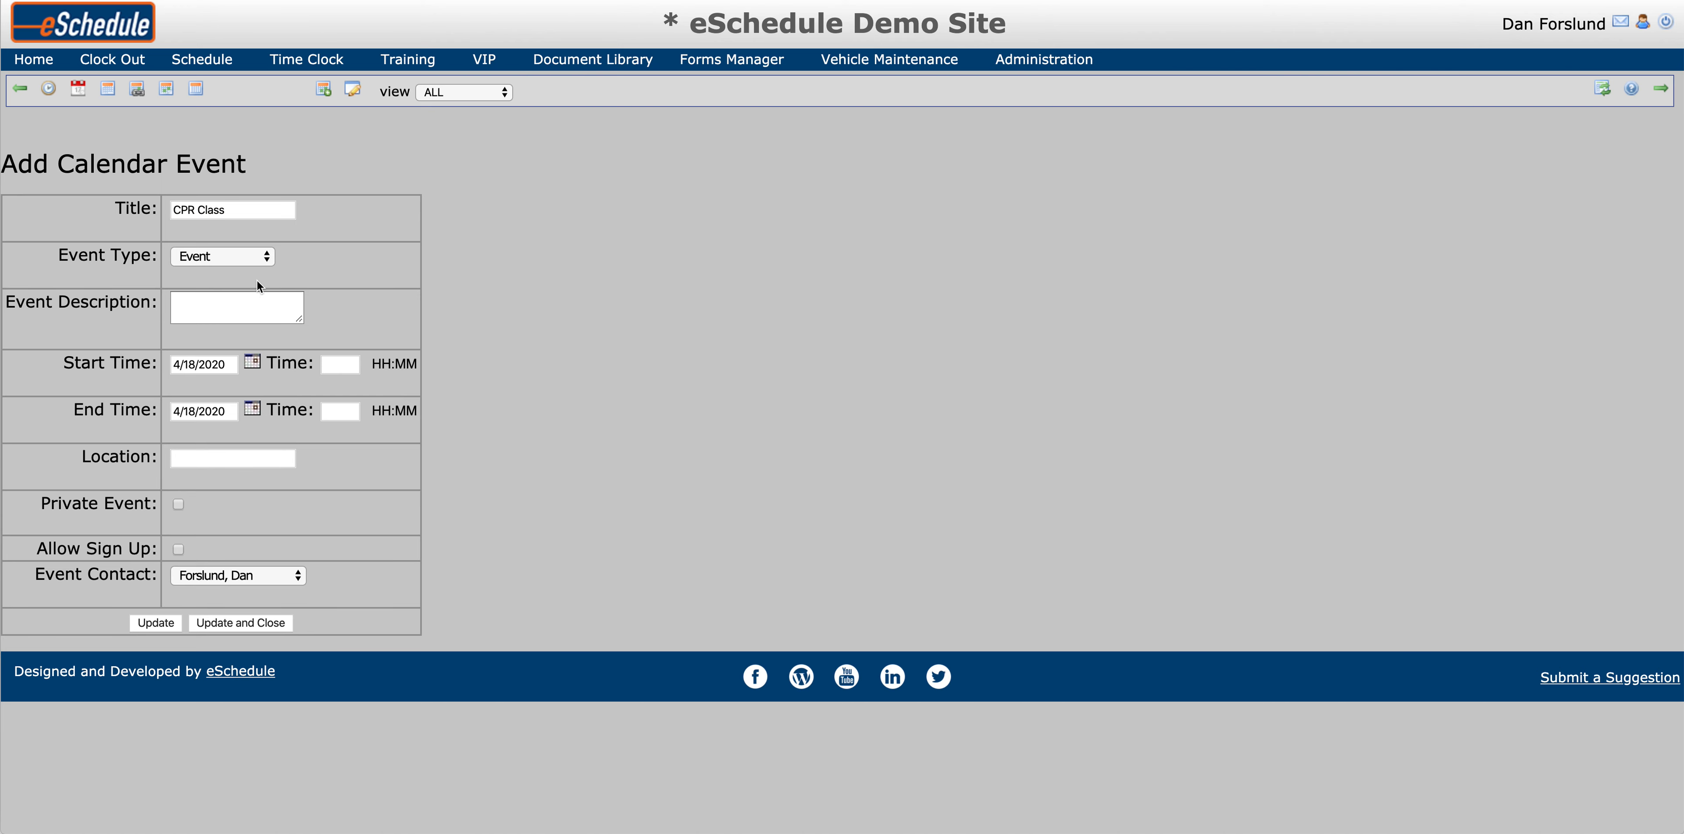
left_click(258, 257)
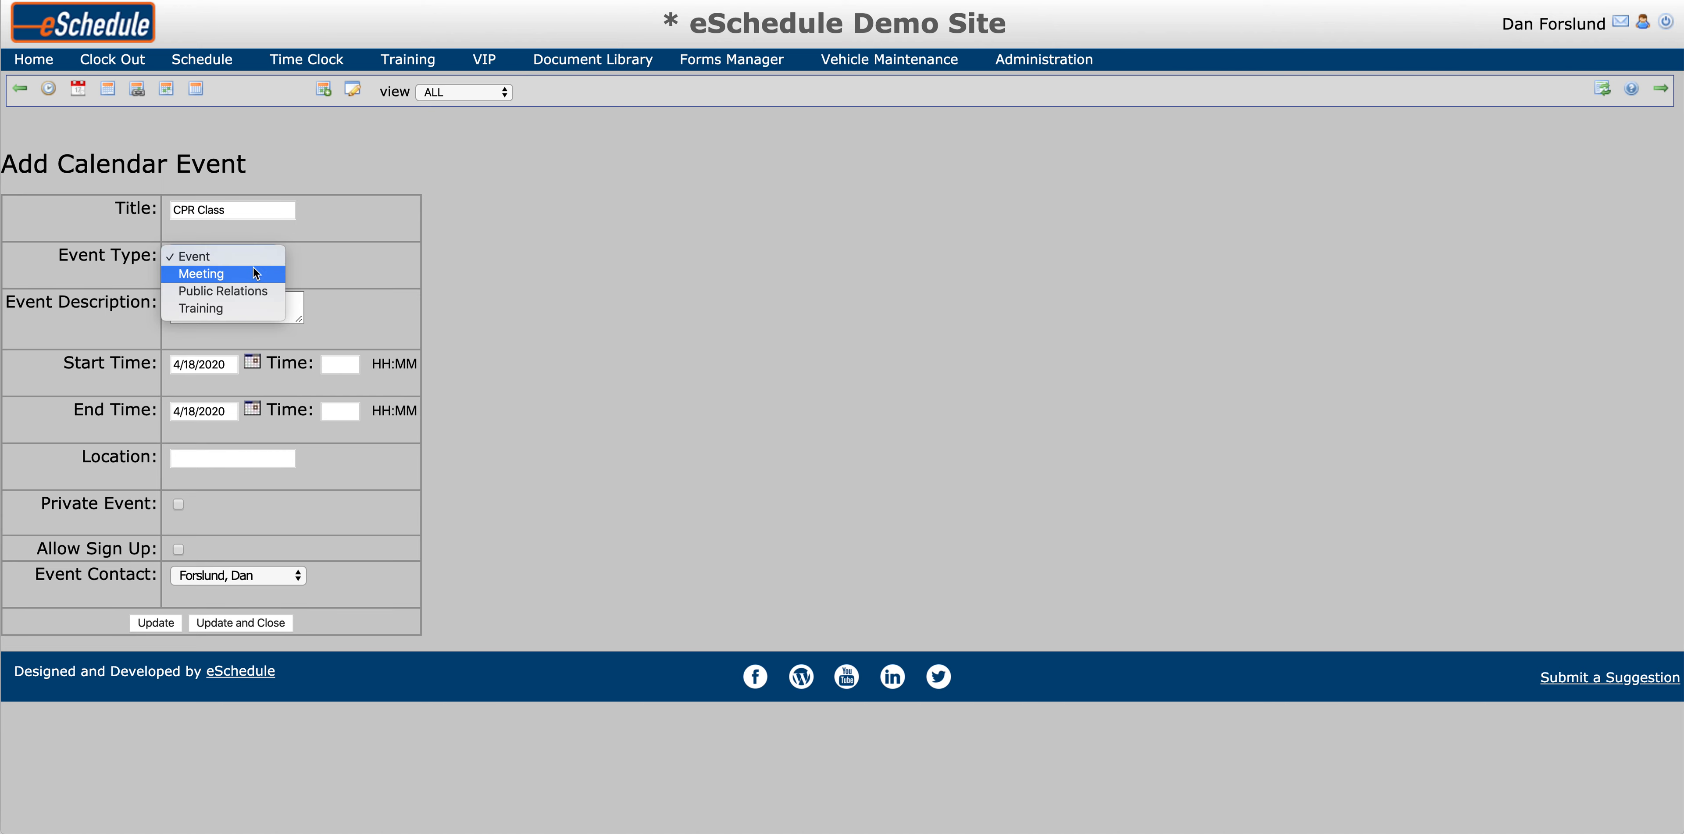
left_click(232, 310)
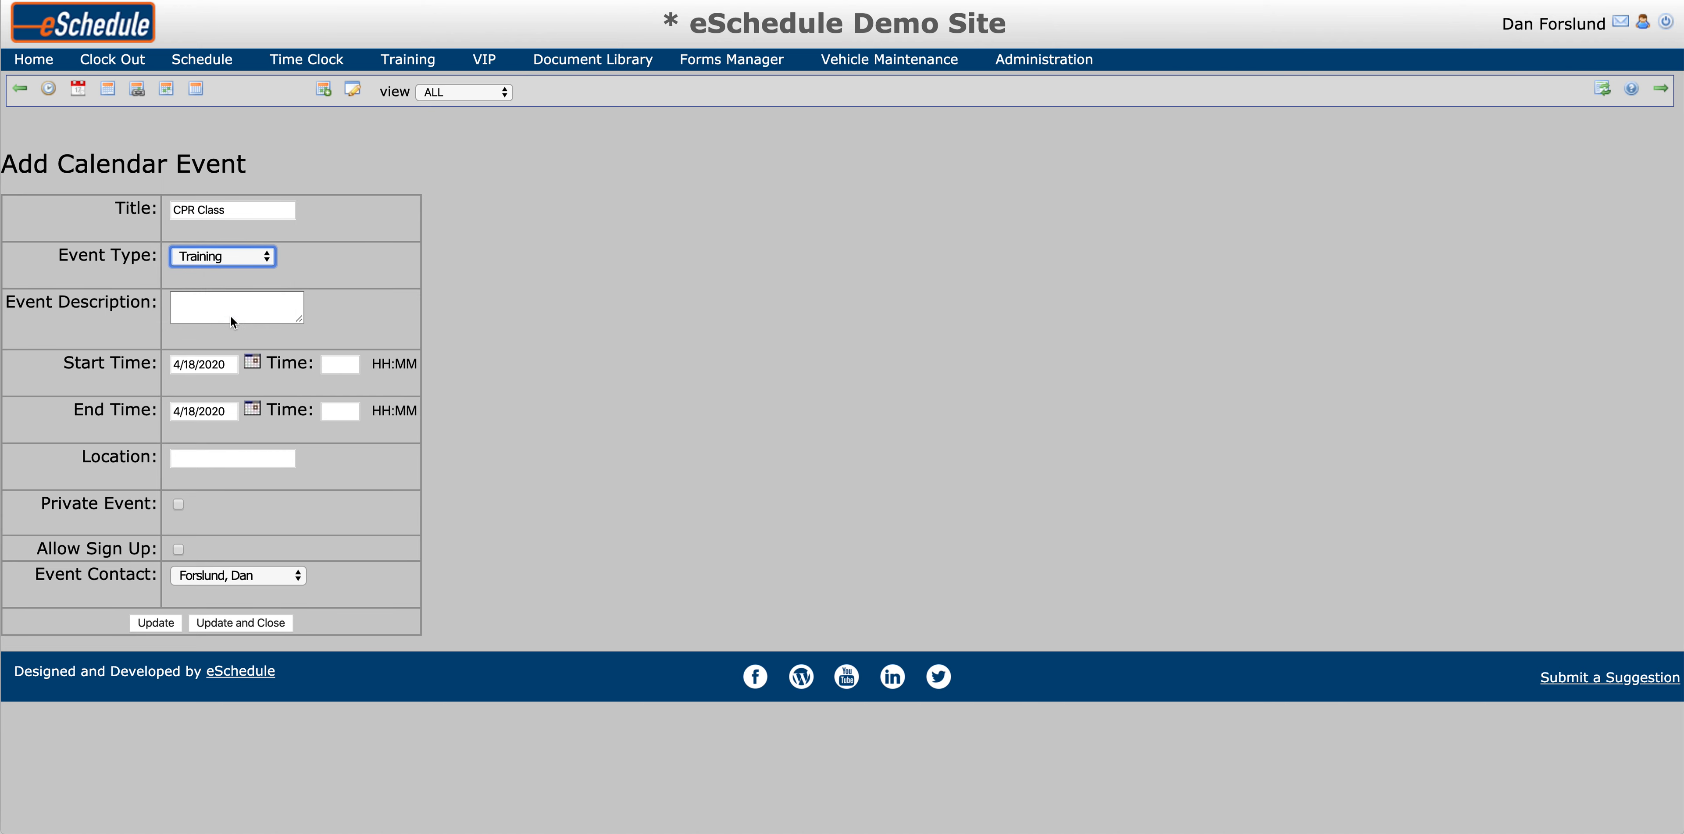
Enter "AHA Heartsaver CPR Class" as the event description
left_click(231, 316)
type("AHA He")
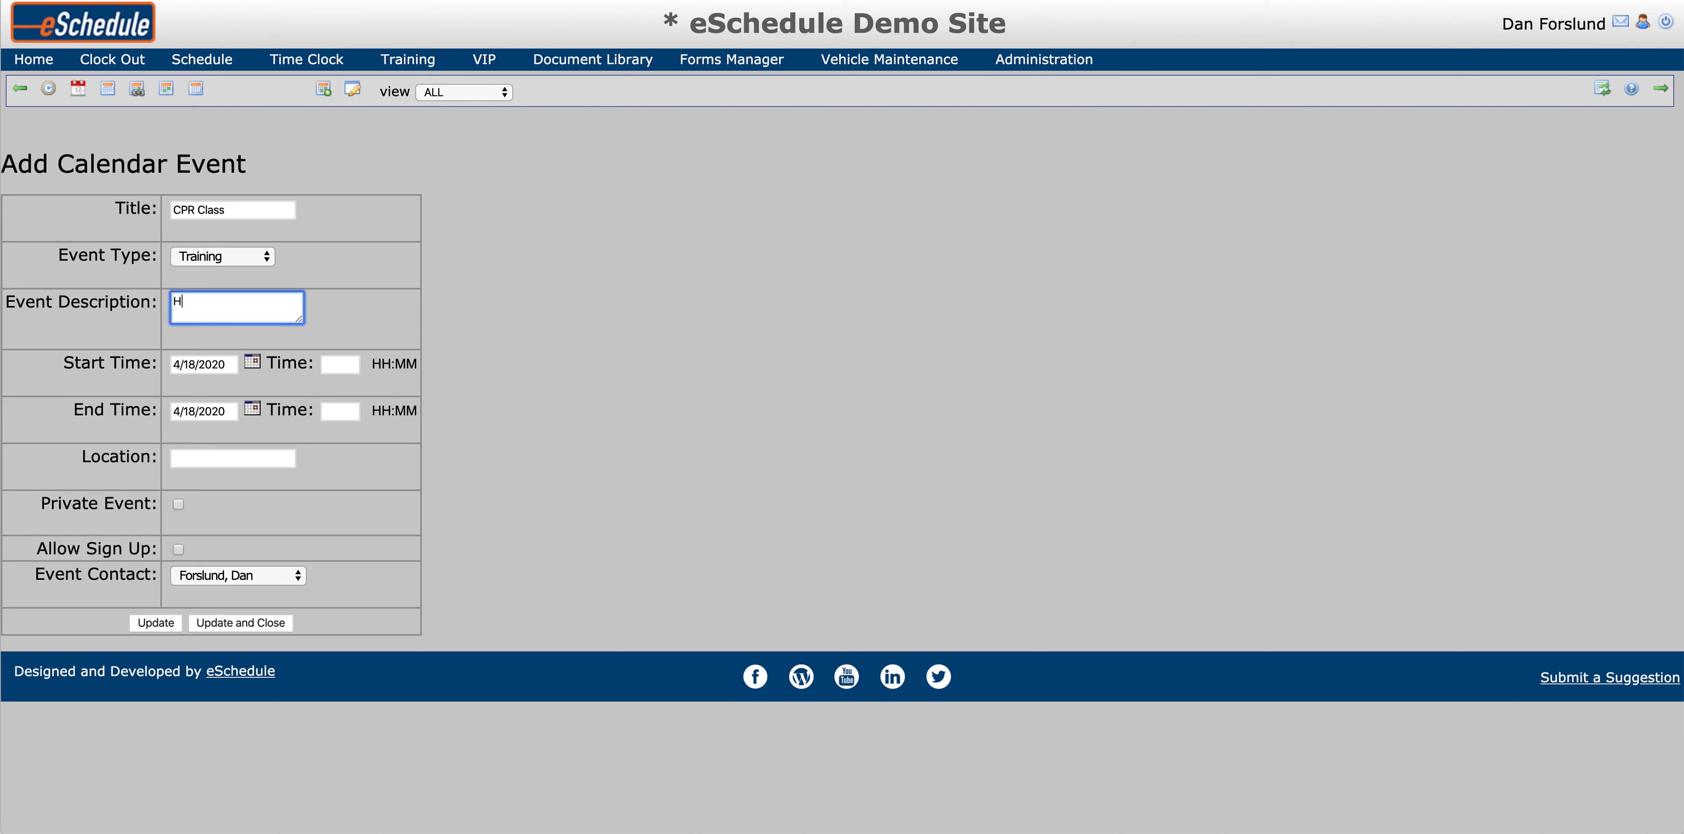
type("artsave CP")
key("BackSpace")
key("BackSpace")
key("BackSpace")
type("r CPR Class")
Set the event to run from 12:00 to 16:00 and enter "Training Room" as its location
left_click(339, 364)
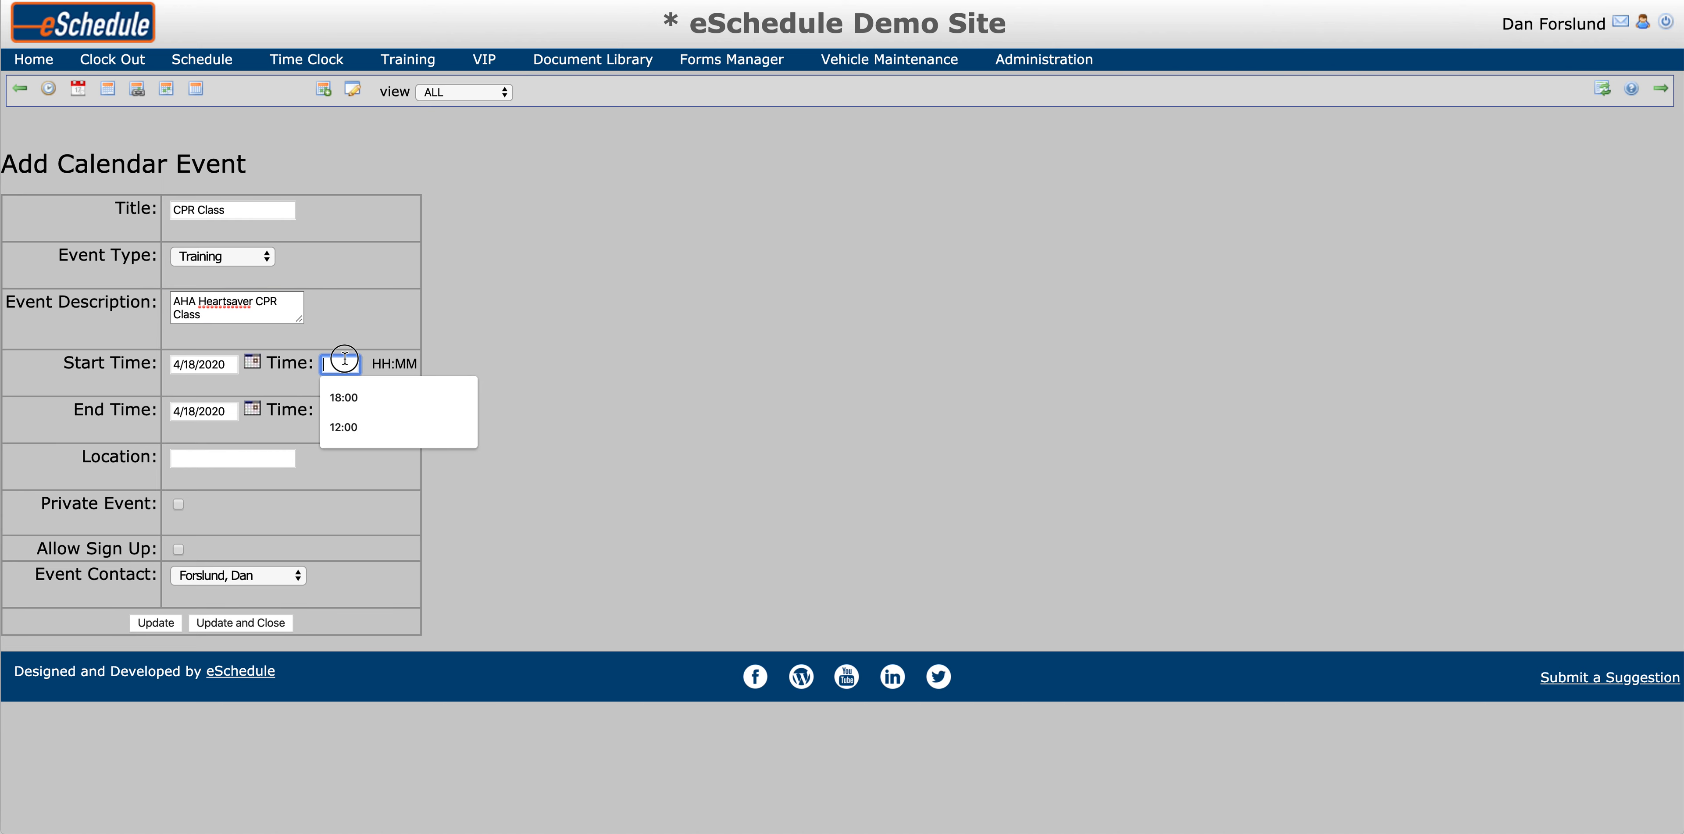
type("12:00")
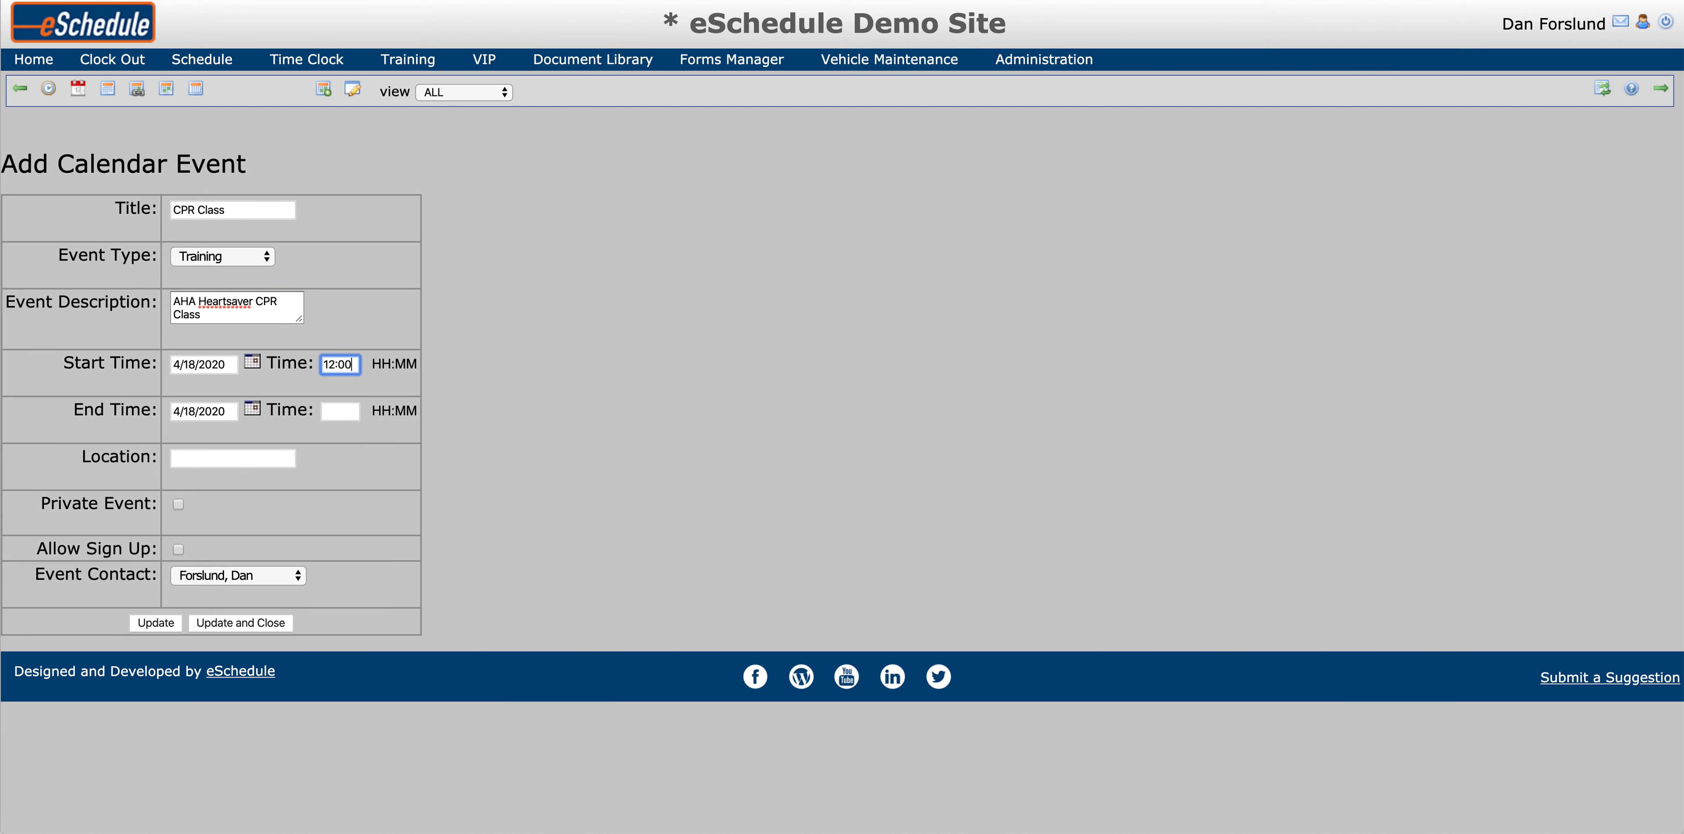
left_click(339, 411)
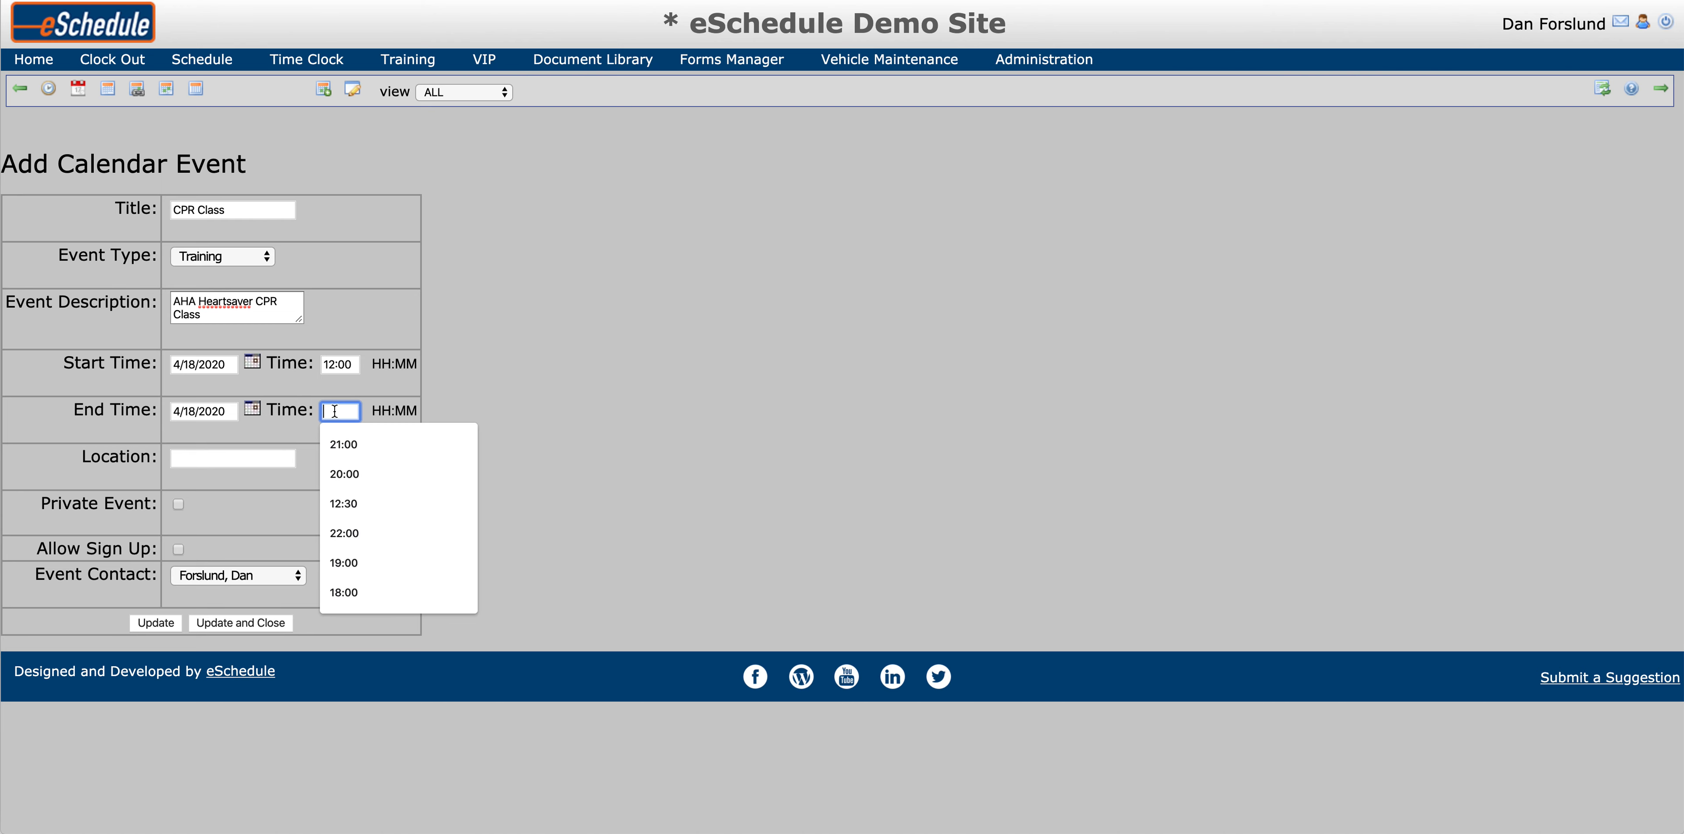
type("16:00")
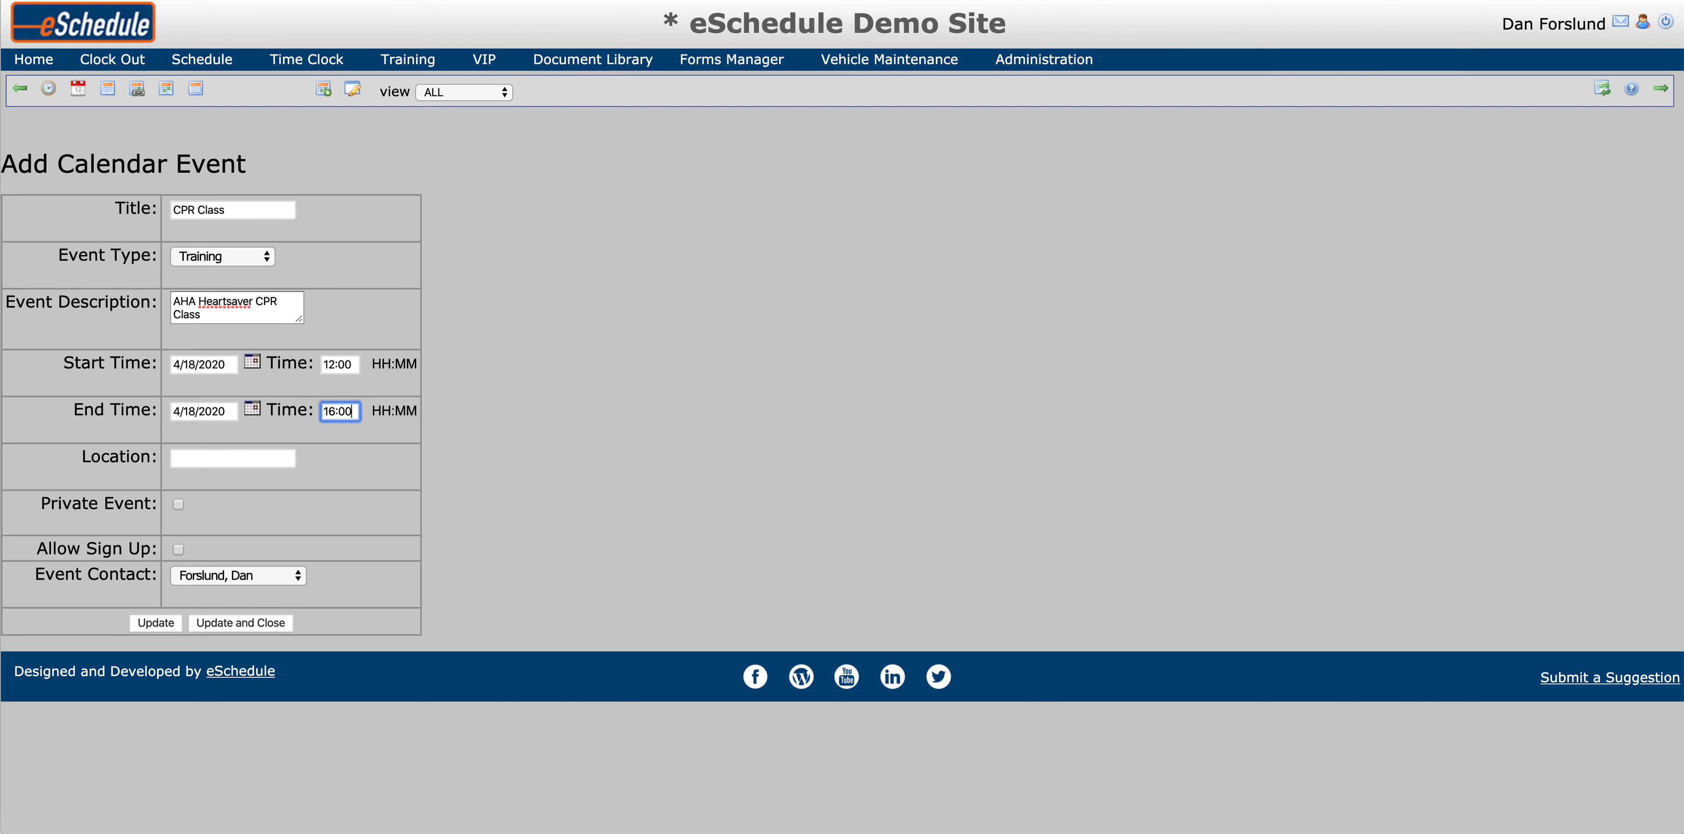
key("Tab")
type("Training Room")
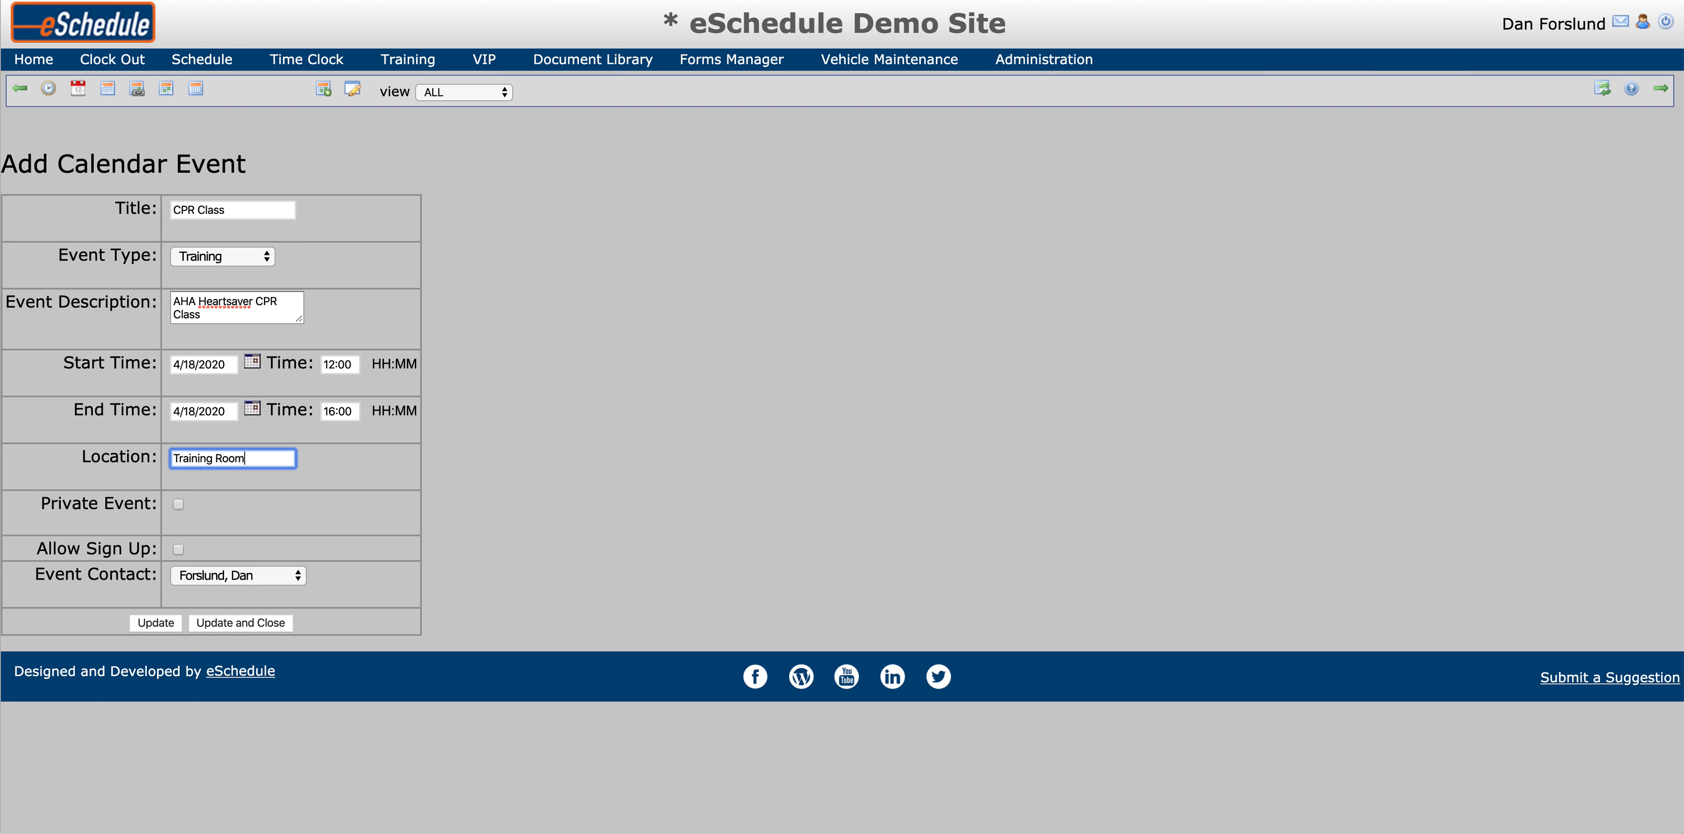
key("Tab")
scroll(287, 301, "right", 1)
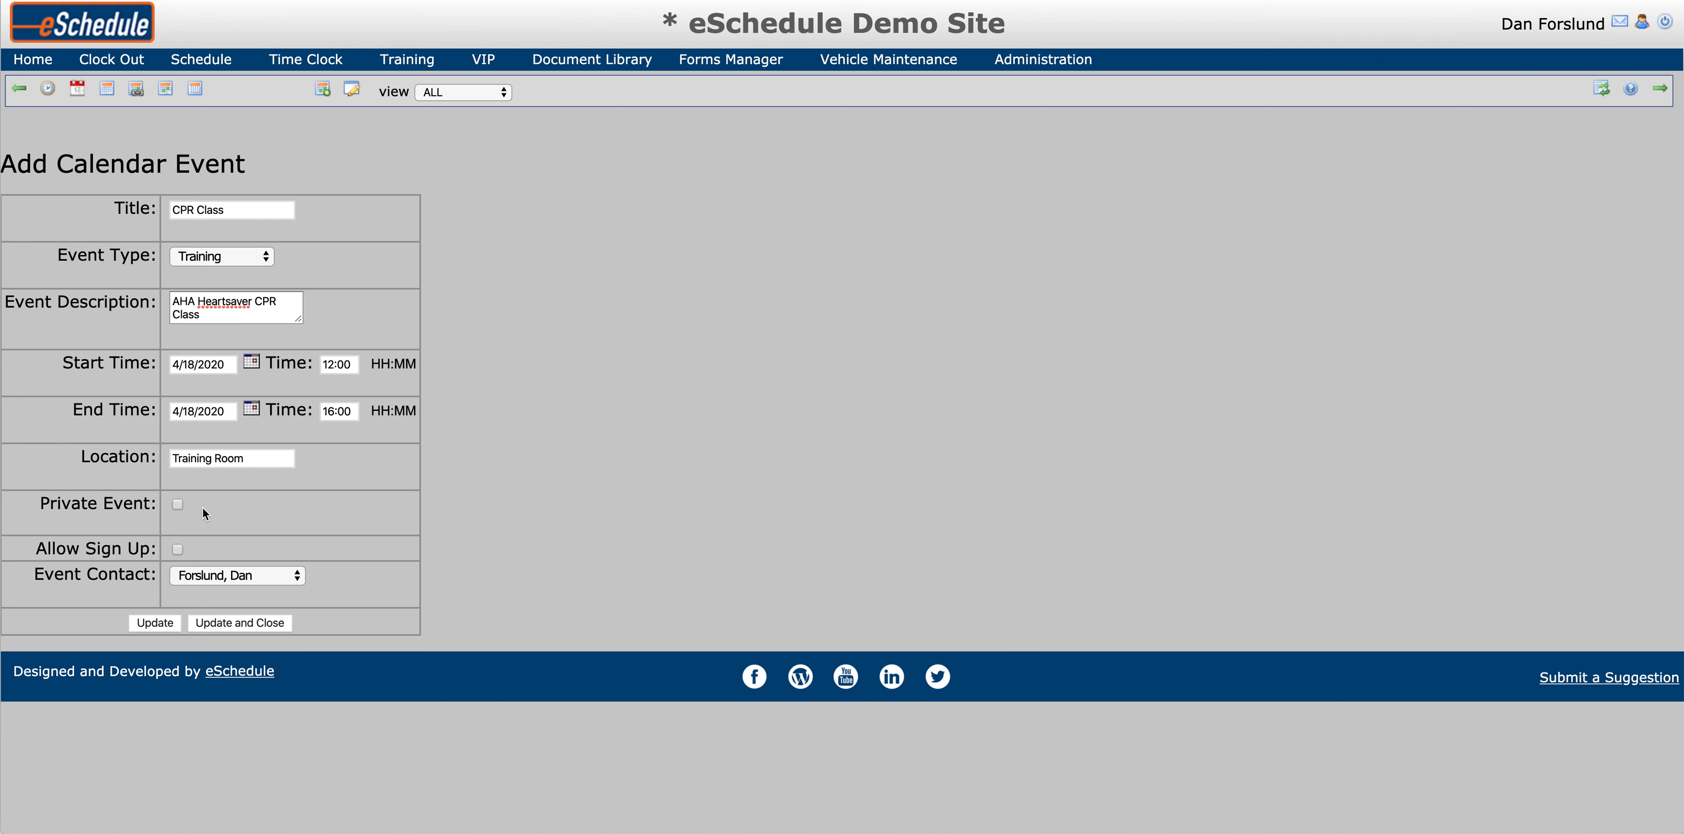
Allow sign-up for the event and limit it to a maximum of 10 attendees
left_click(177, 549)
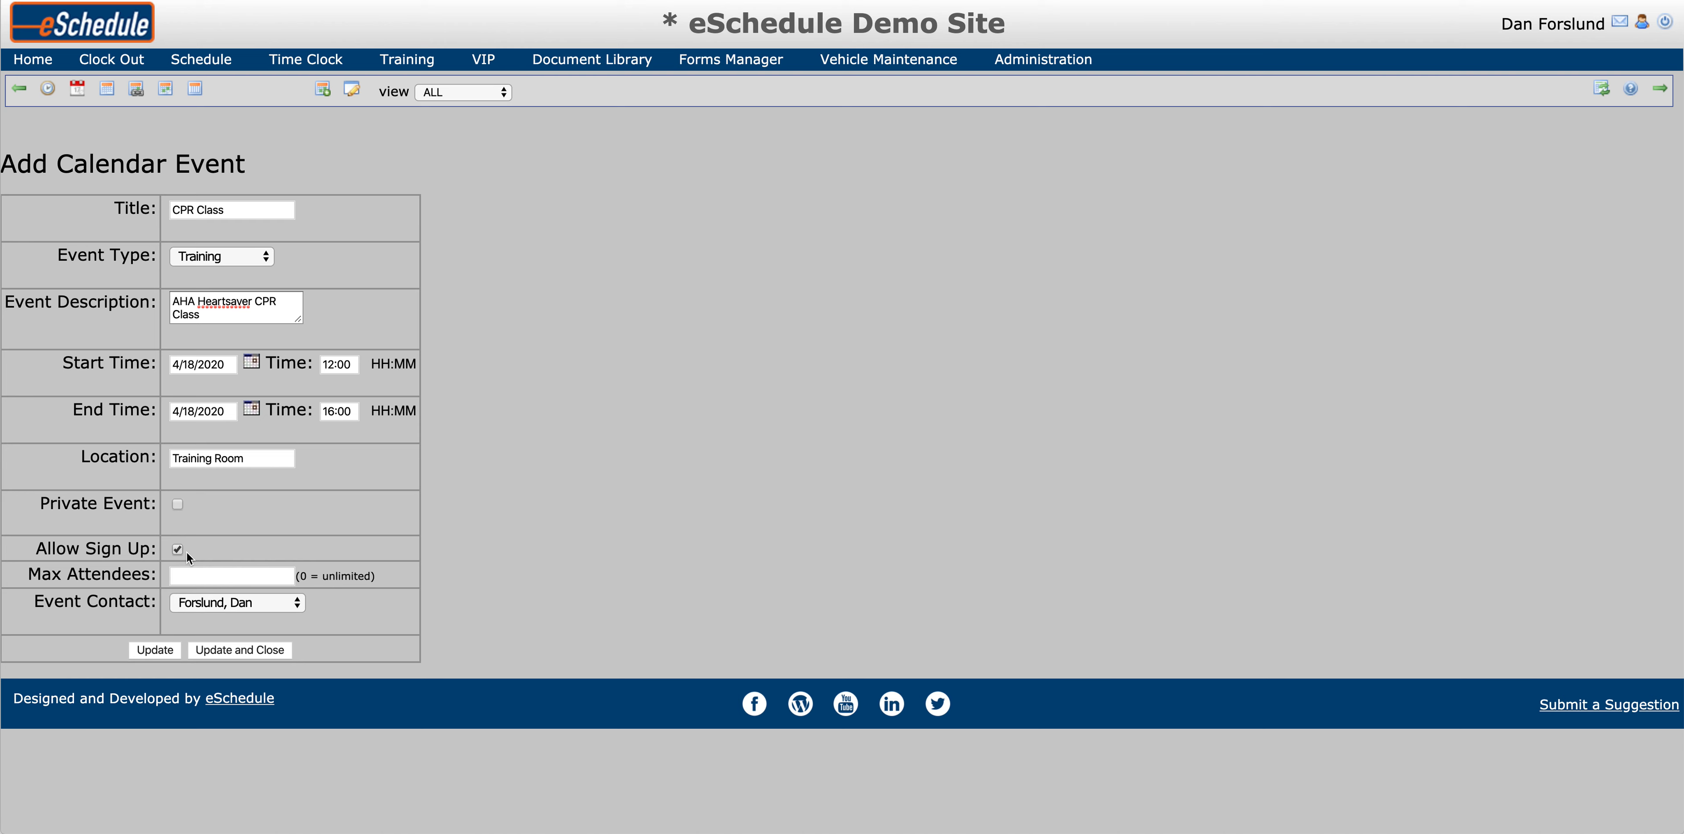
left_click(187, 577)
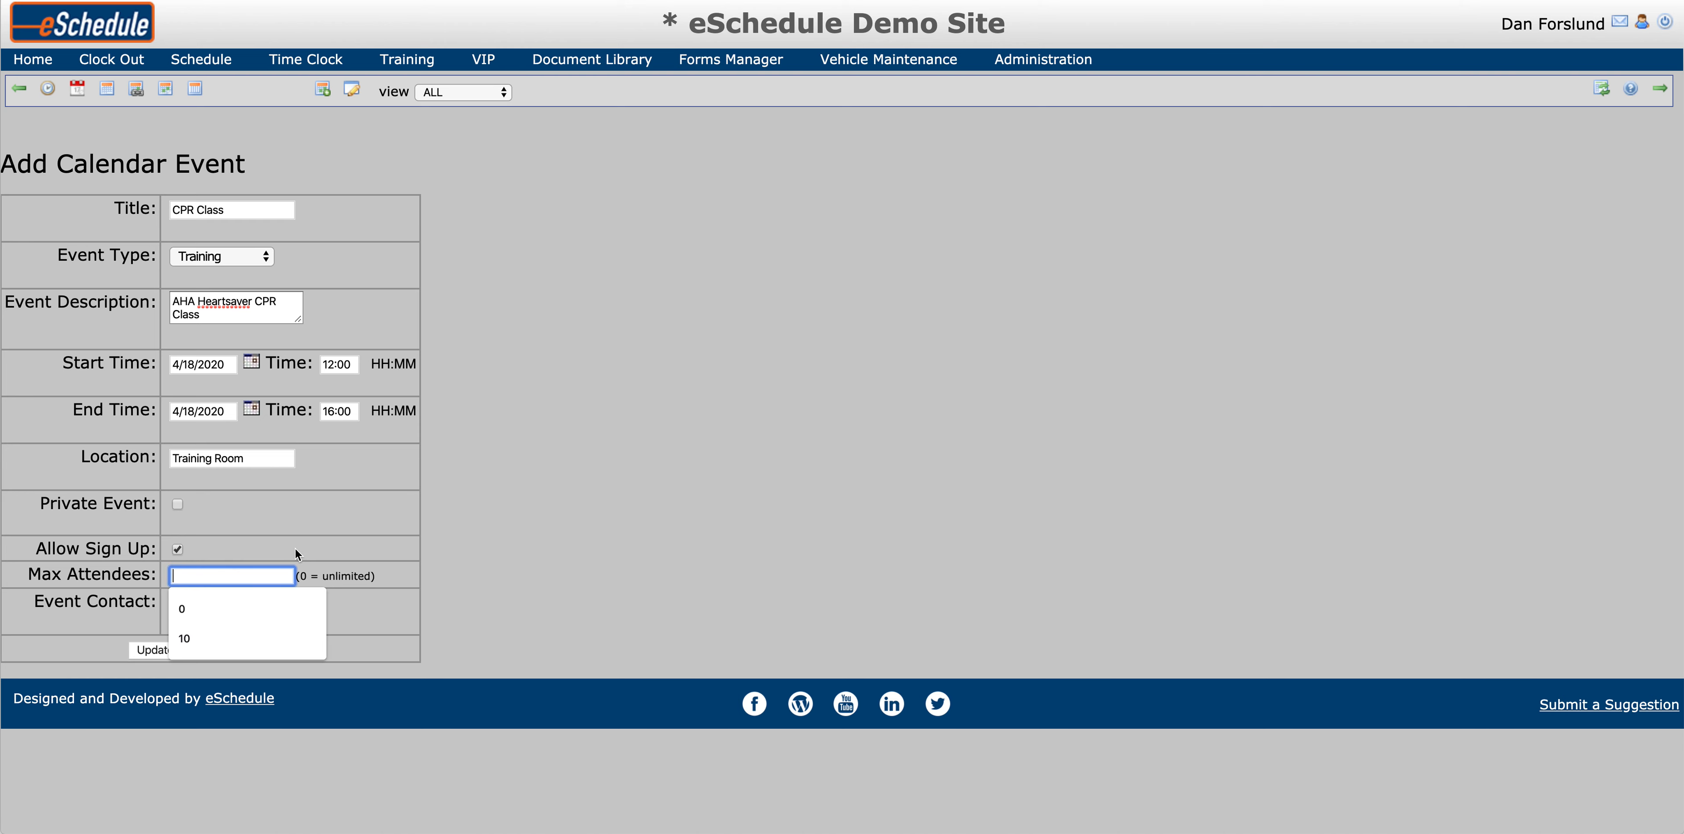
left_click(312, 556)
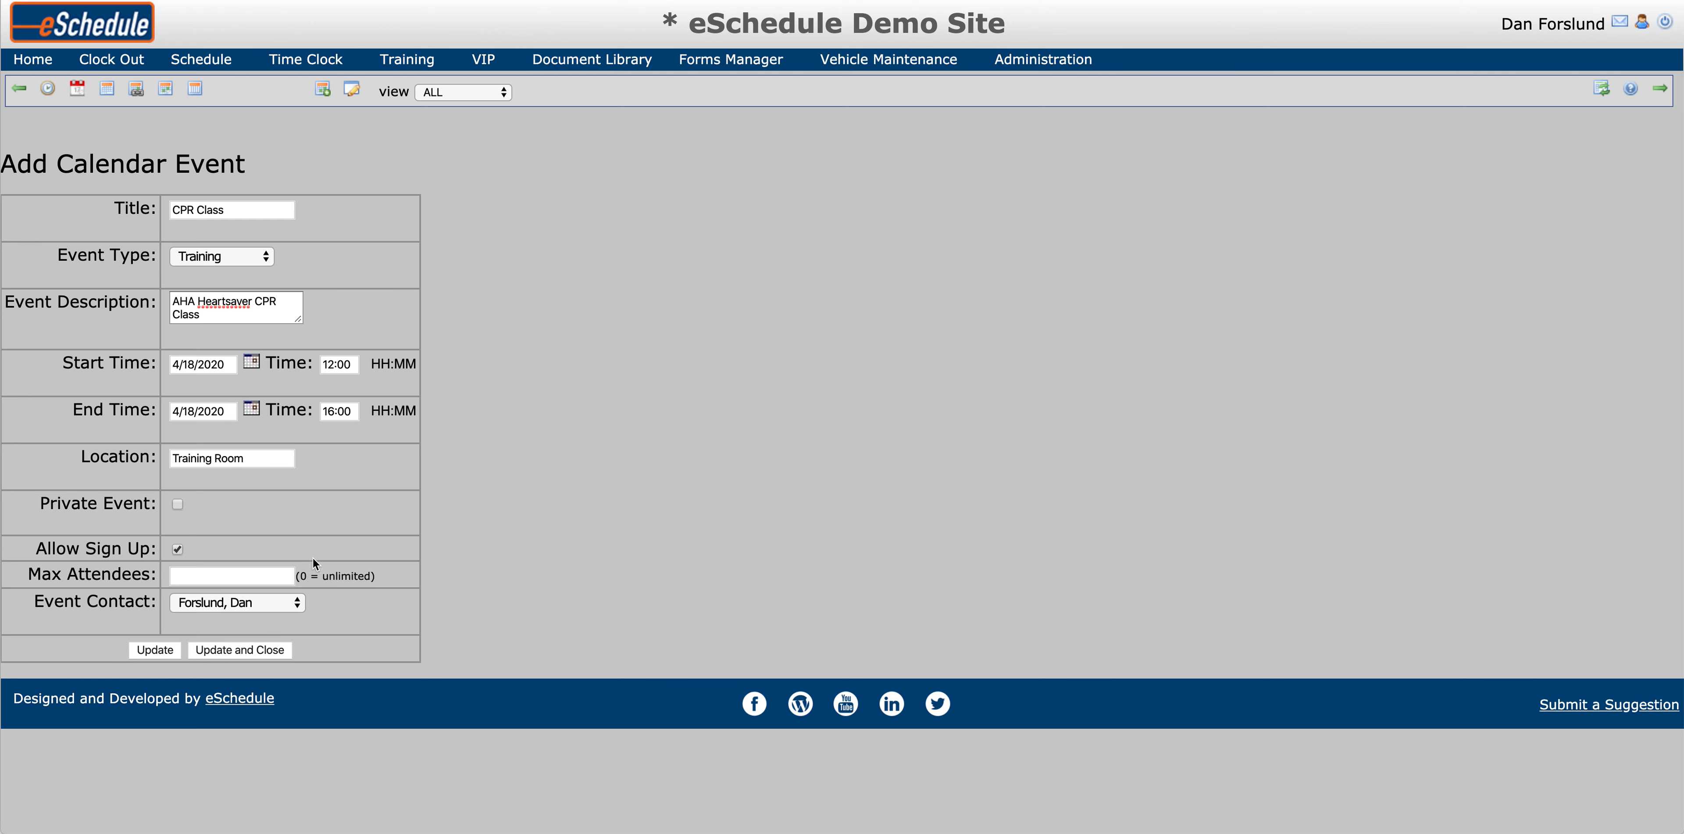
left_click(278, 576)
type("0")
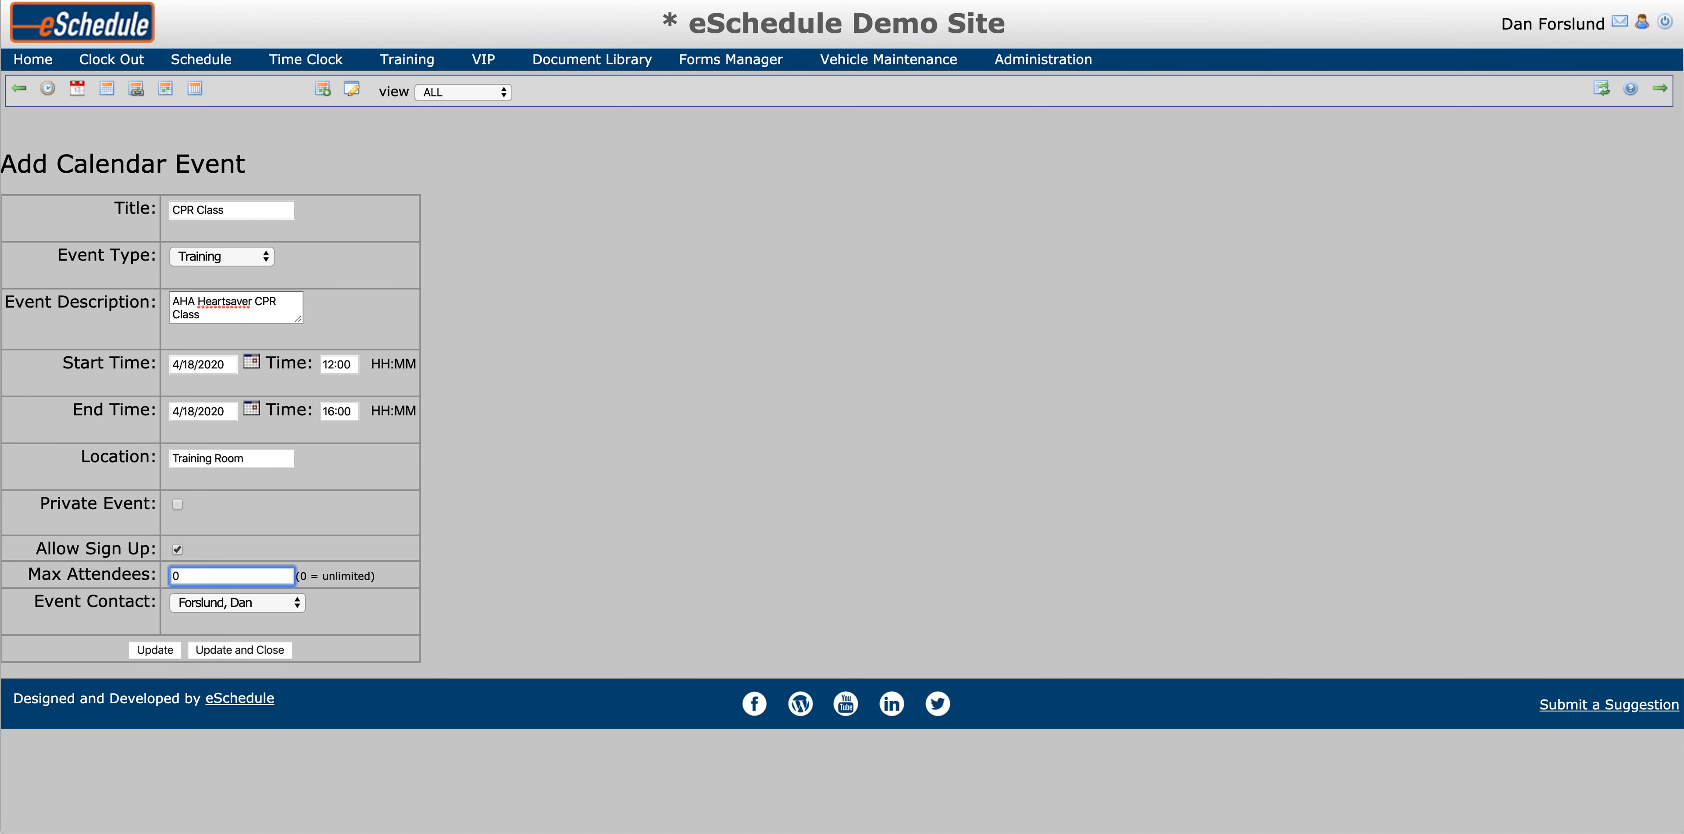
key("BackSpace")
type("10")
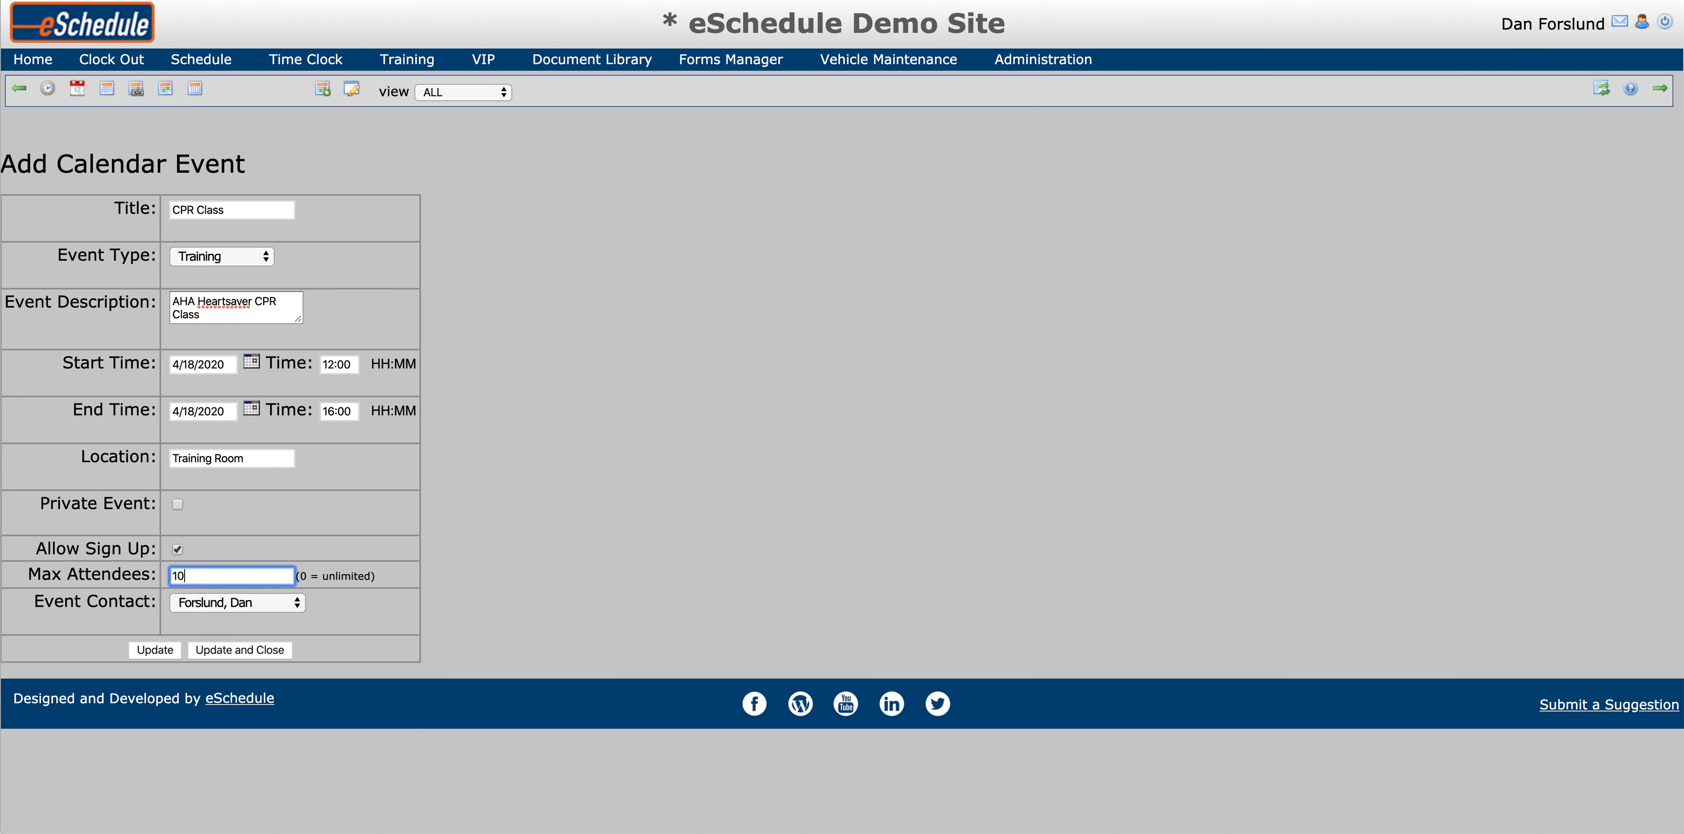
key("Tab")
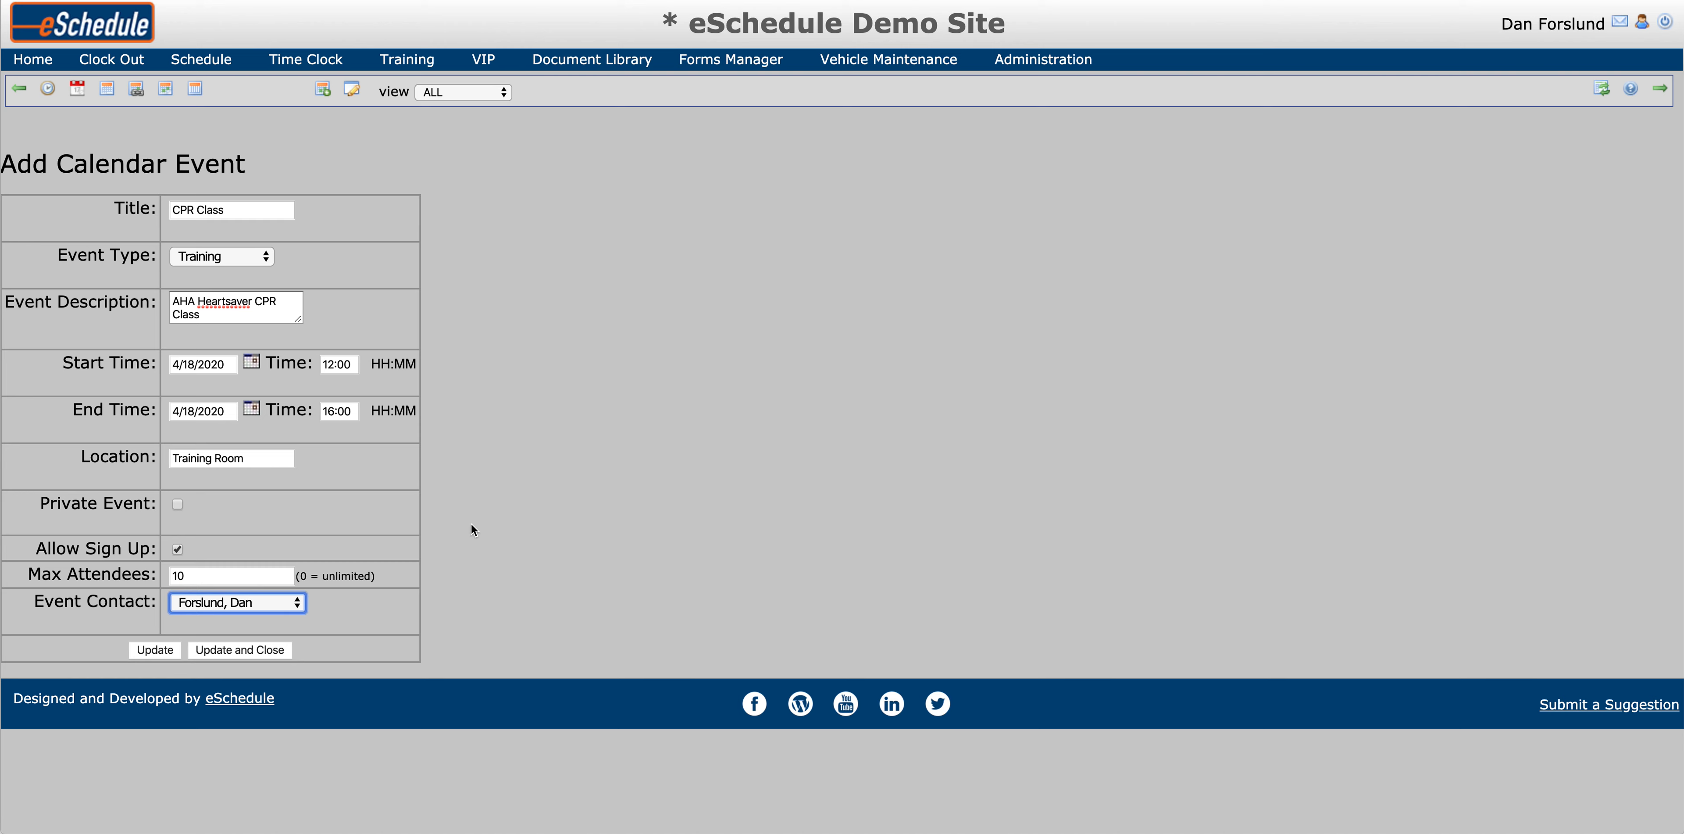
left_click(475, 498)
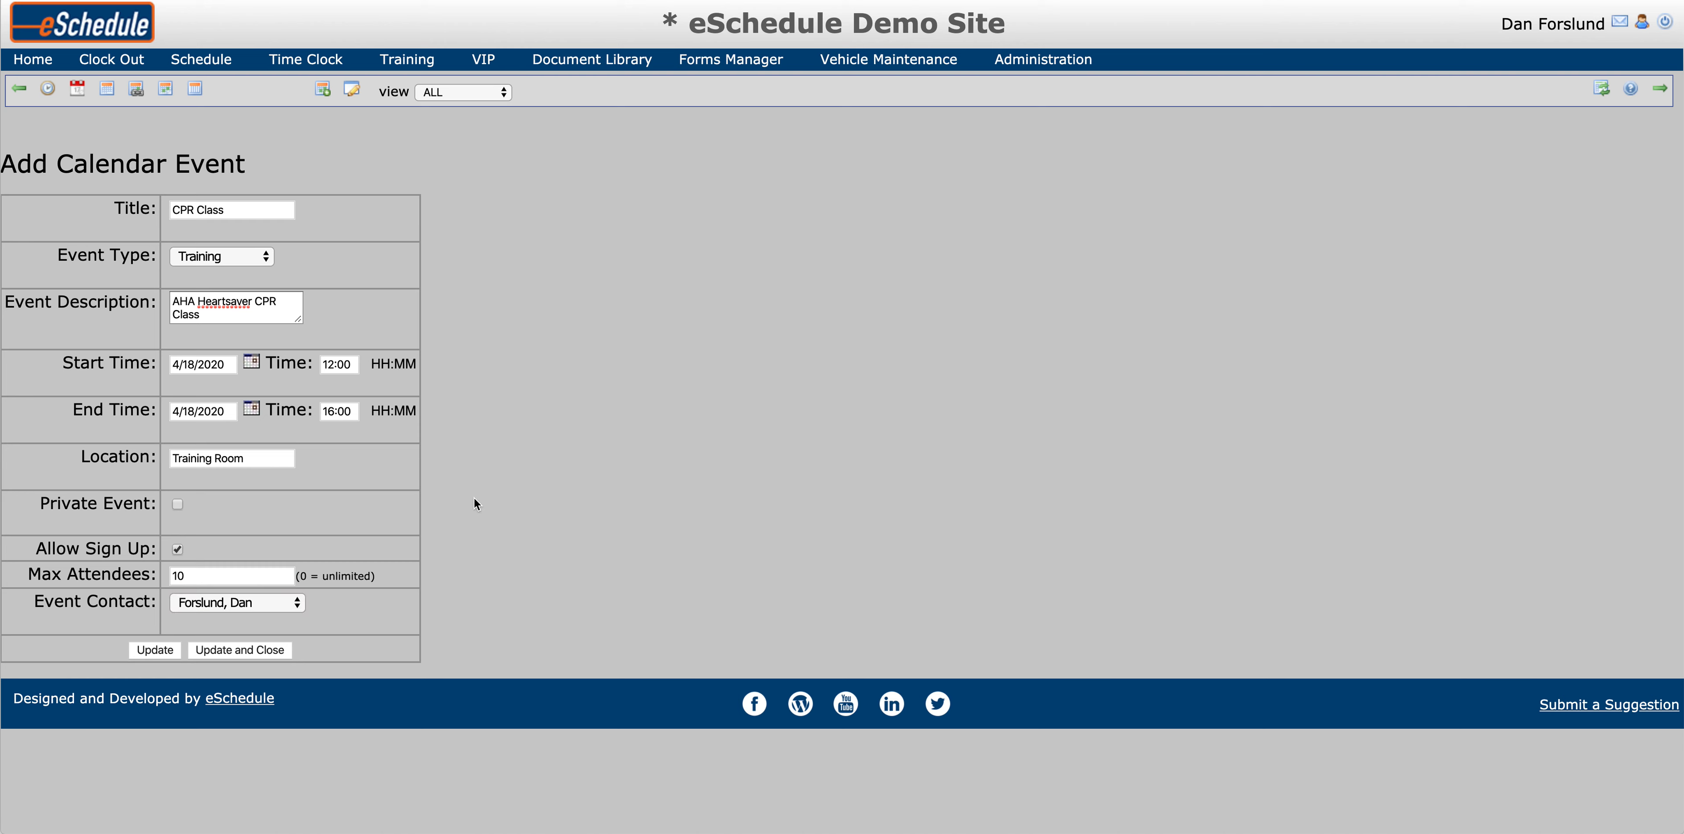
Check the event contact selection and save the new event without closing it
left_click(249, 609)
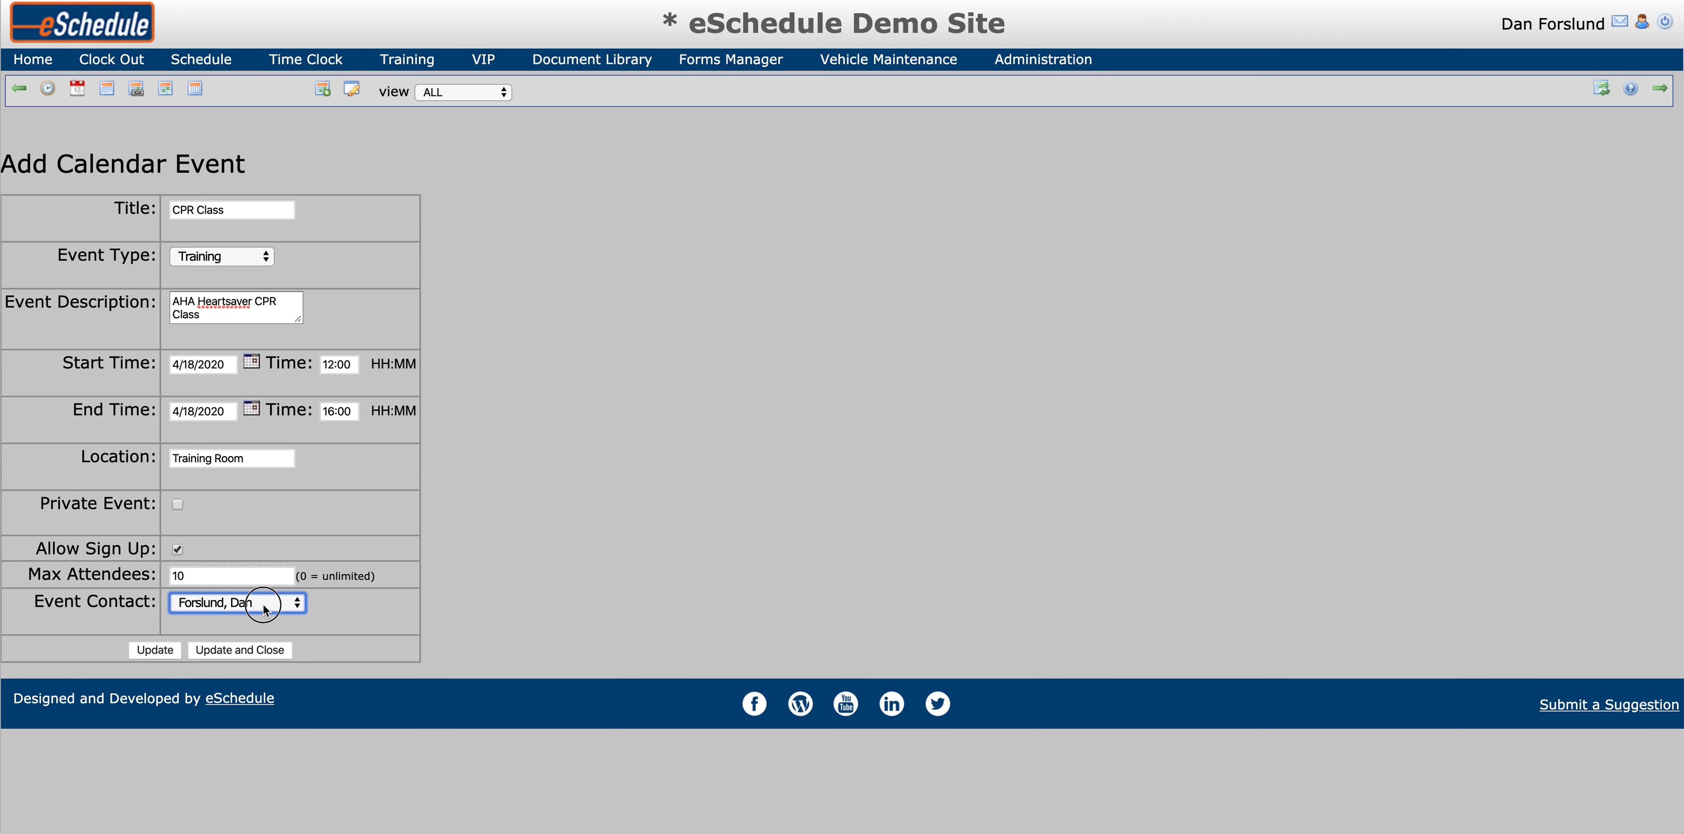
left_click(354, 598)
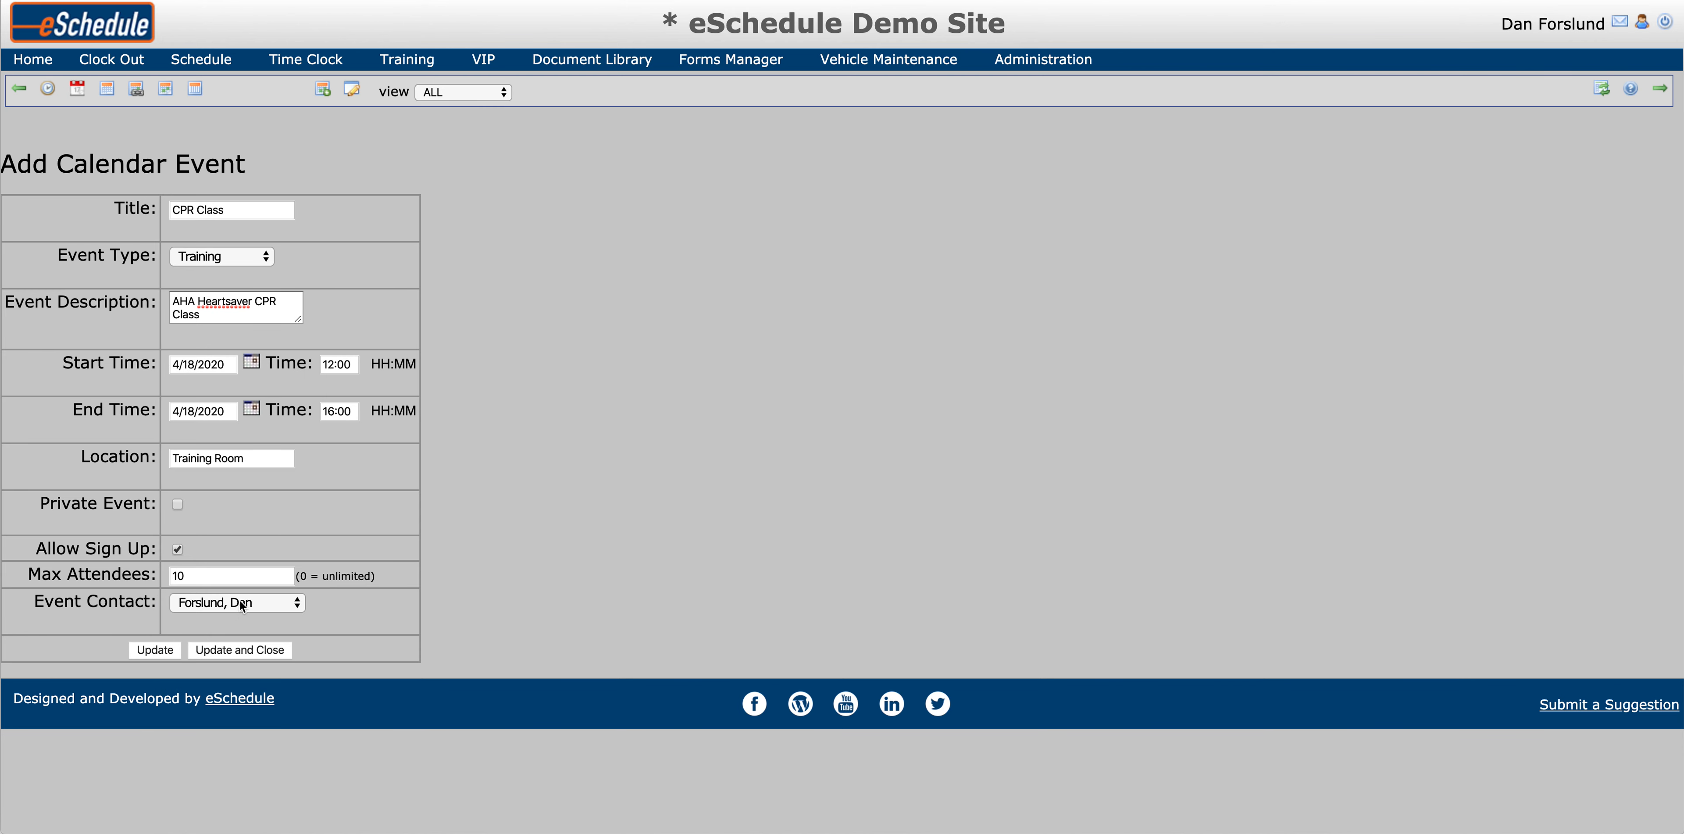
left_click(154, 650)
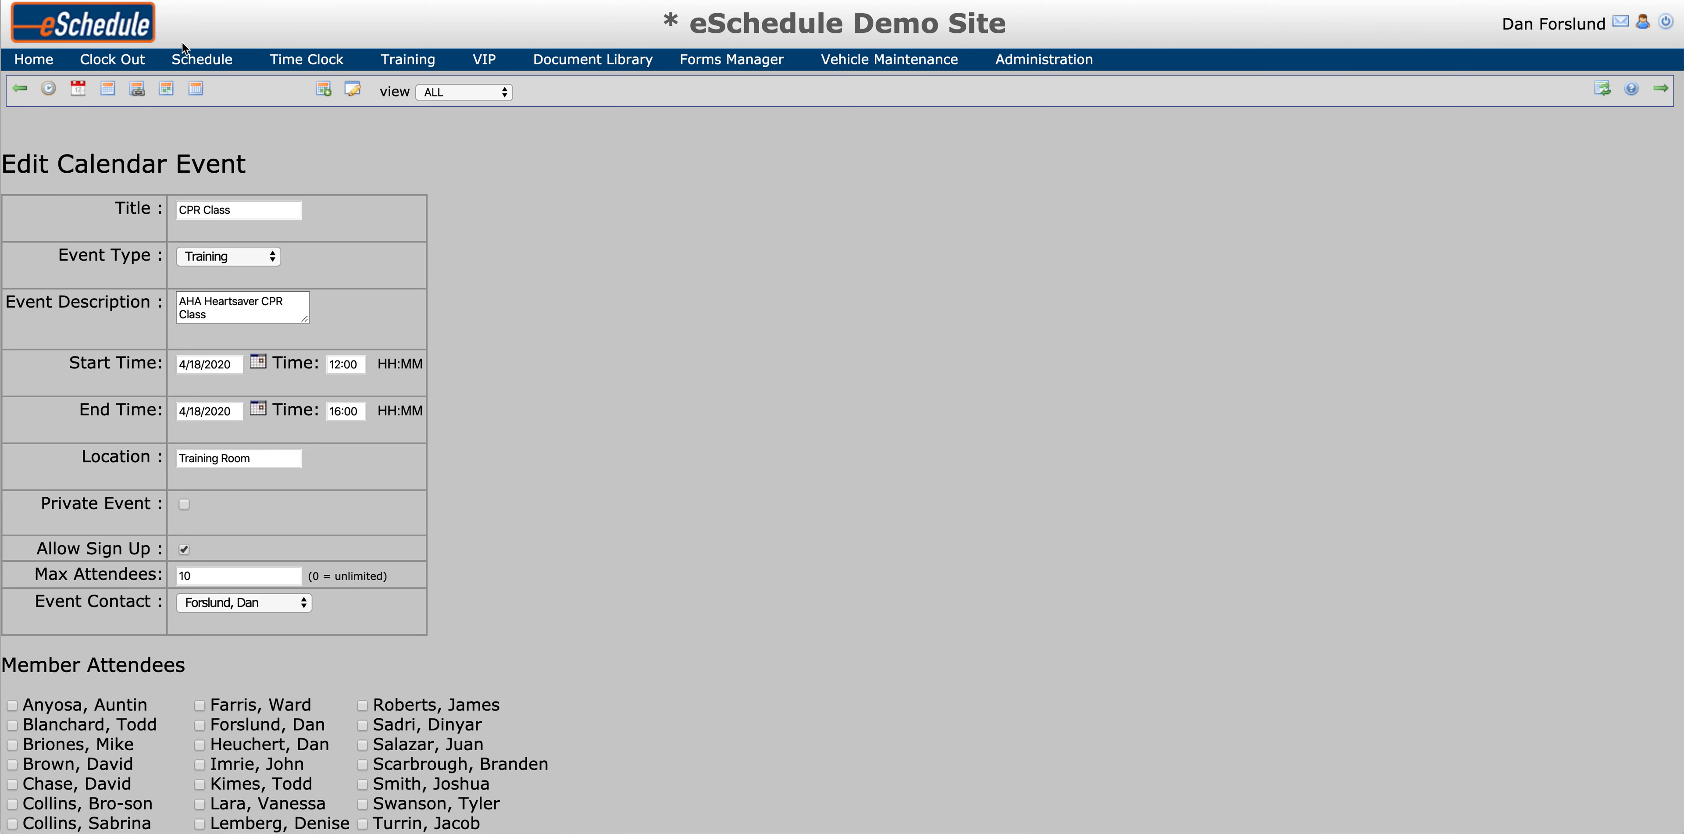
Return to the Events Calendar and open the April 18 CPR Class event for editing
mouse_move(188, 60)
left_click(196, 227)
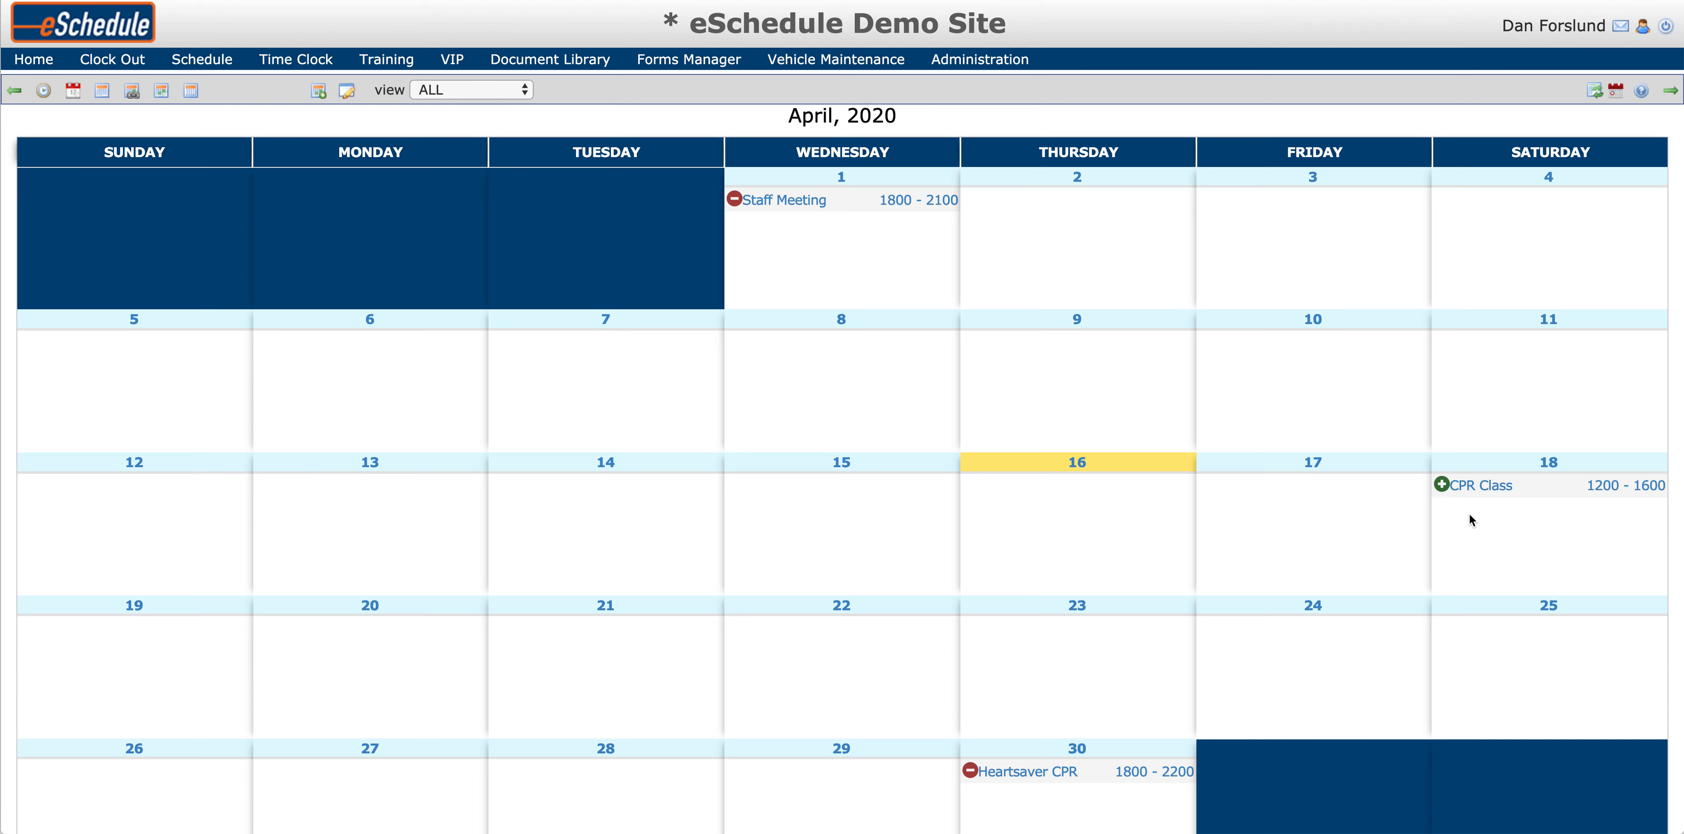
left_click(1493, 492)
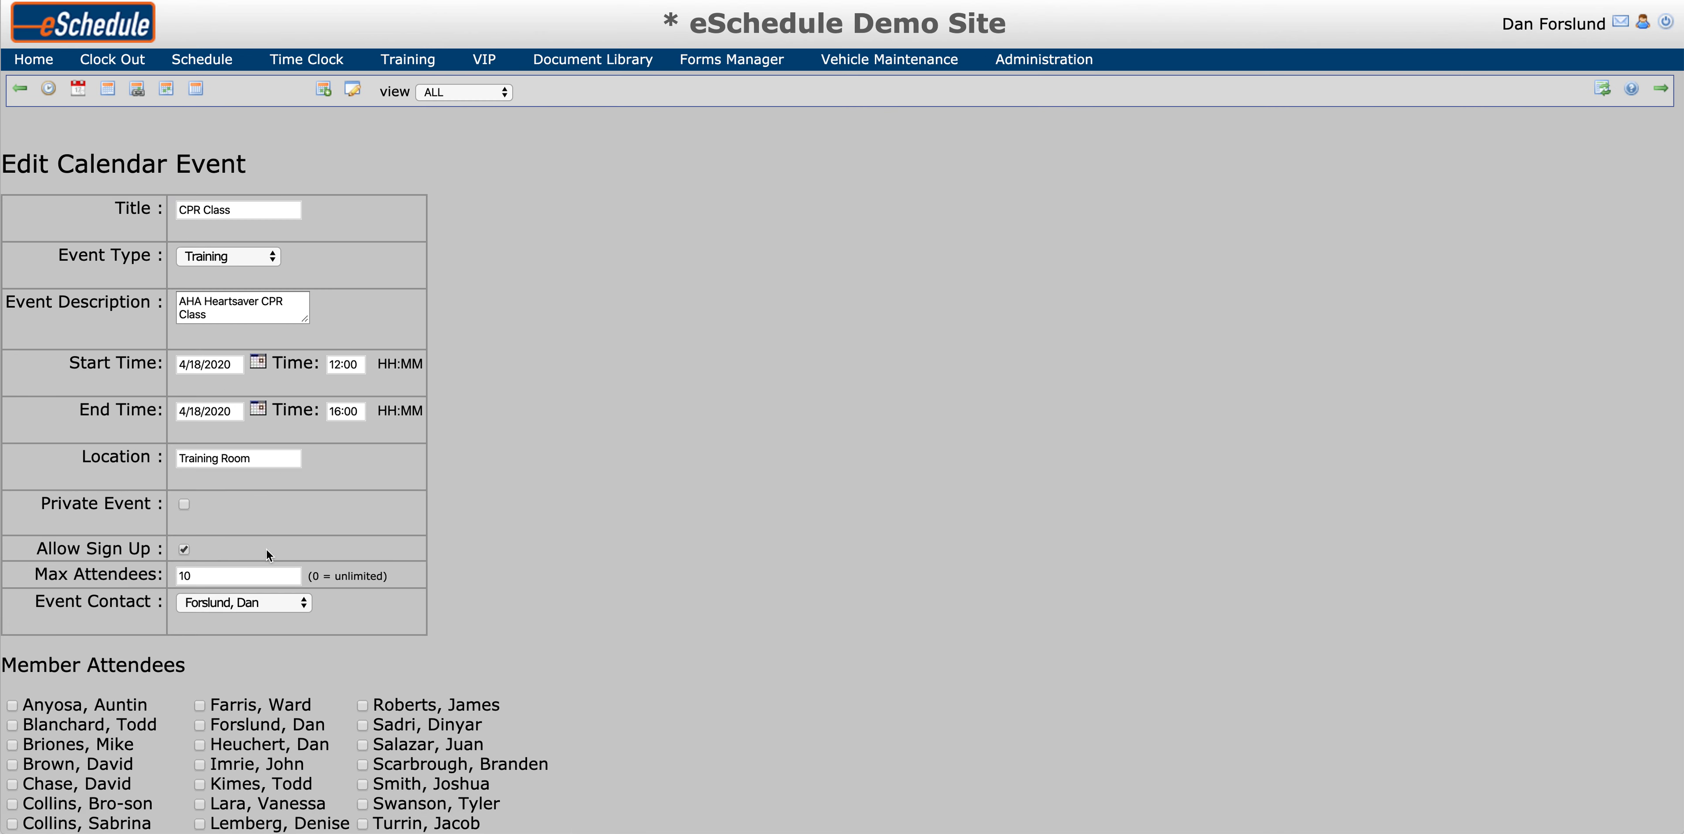
Enter the first and last name of a new non-member attendee for the CPR Class event
scroll(494, 479, "down", 5)
scroll(494, 491, "down", 3)
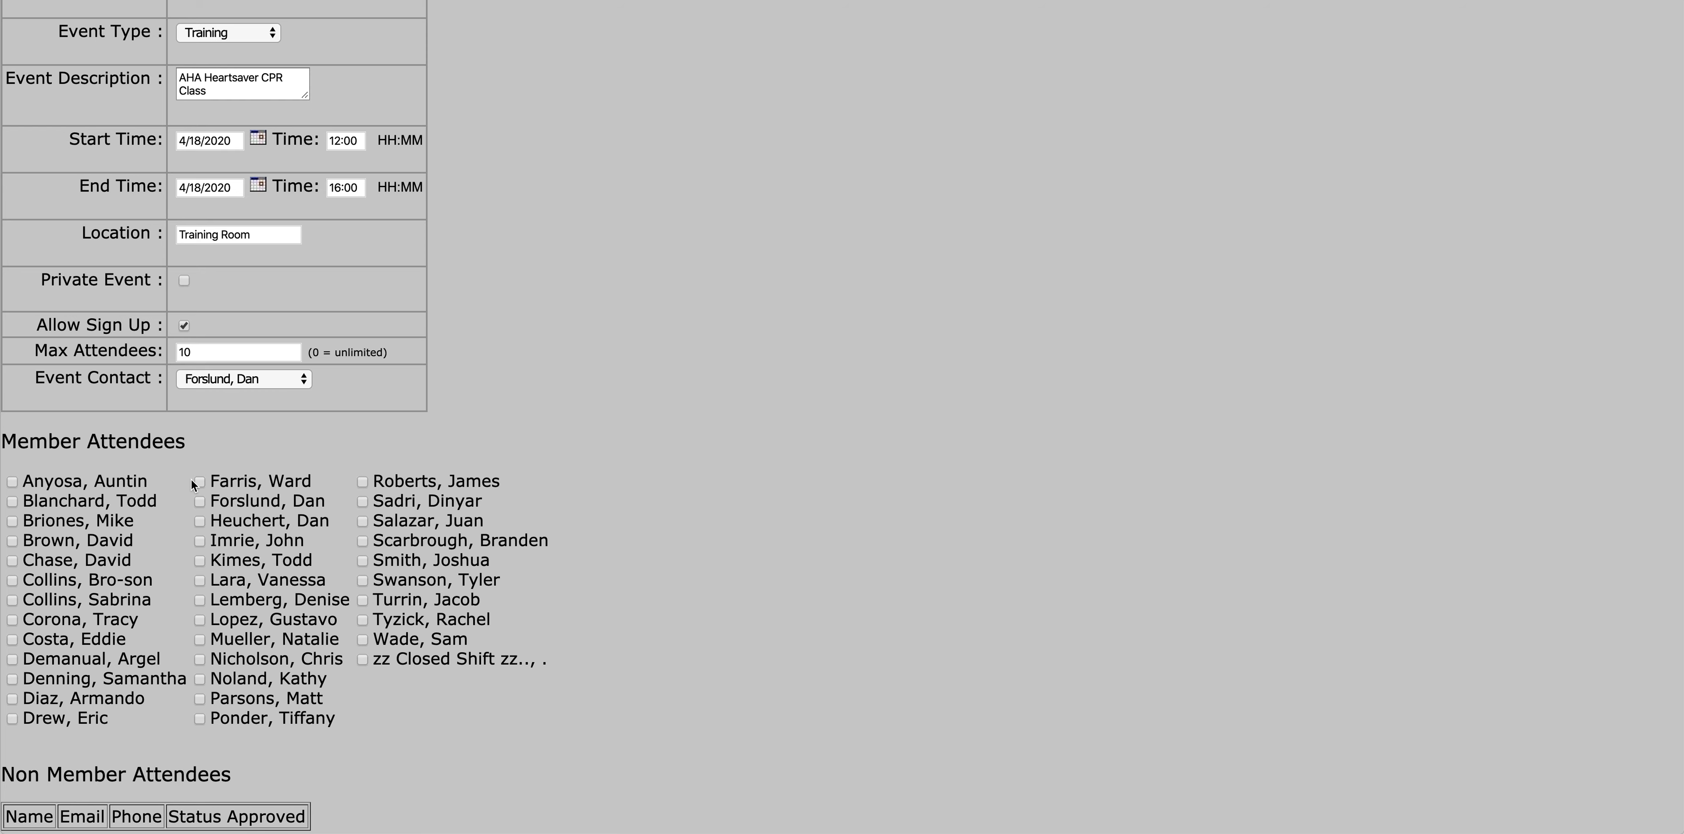
scroll(400, 436, "down", 5)
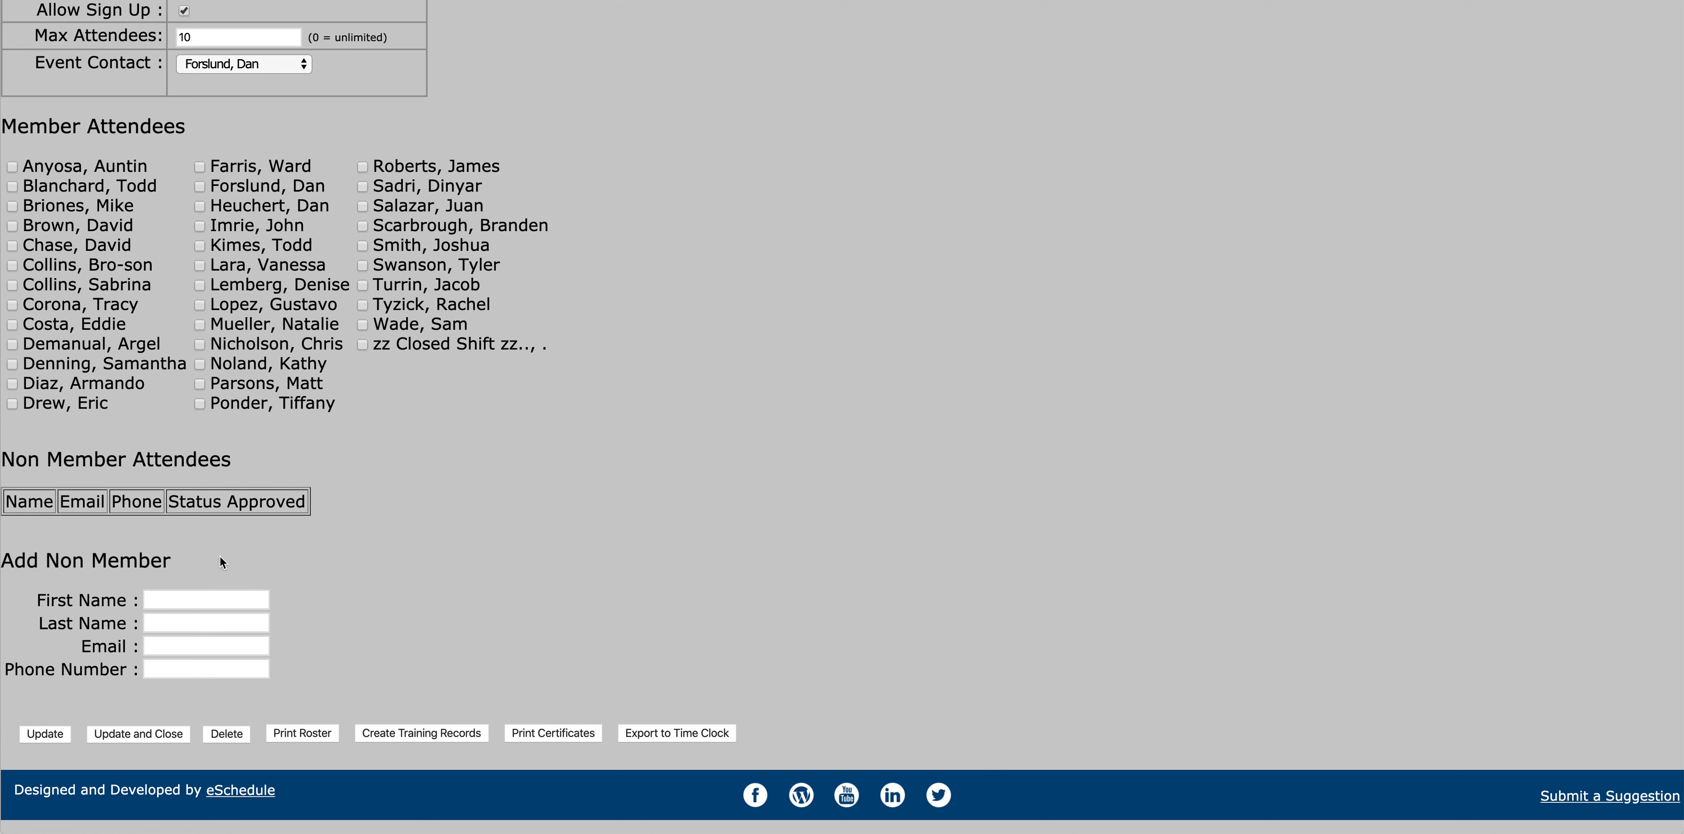
left_click(240, 598)
type("Joh")
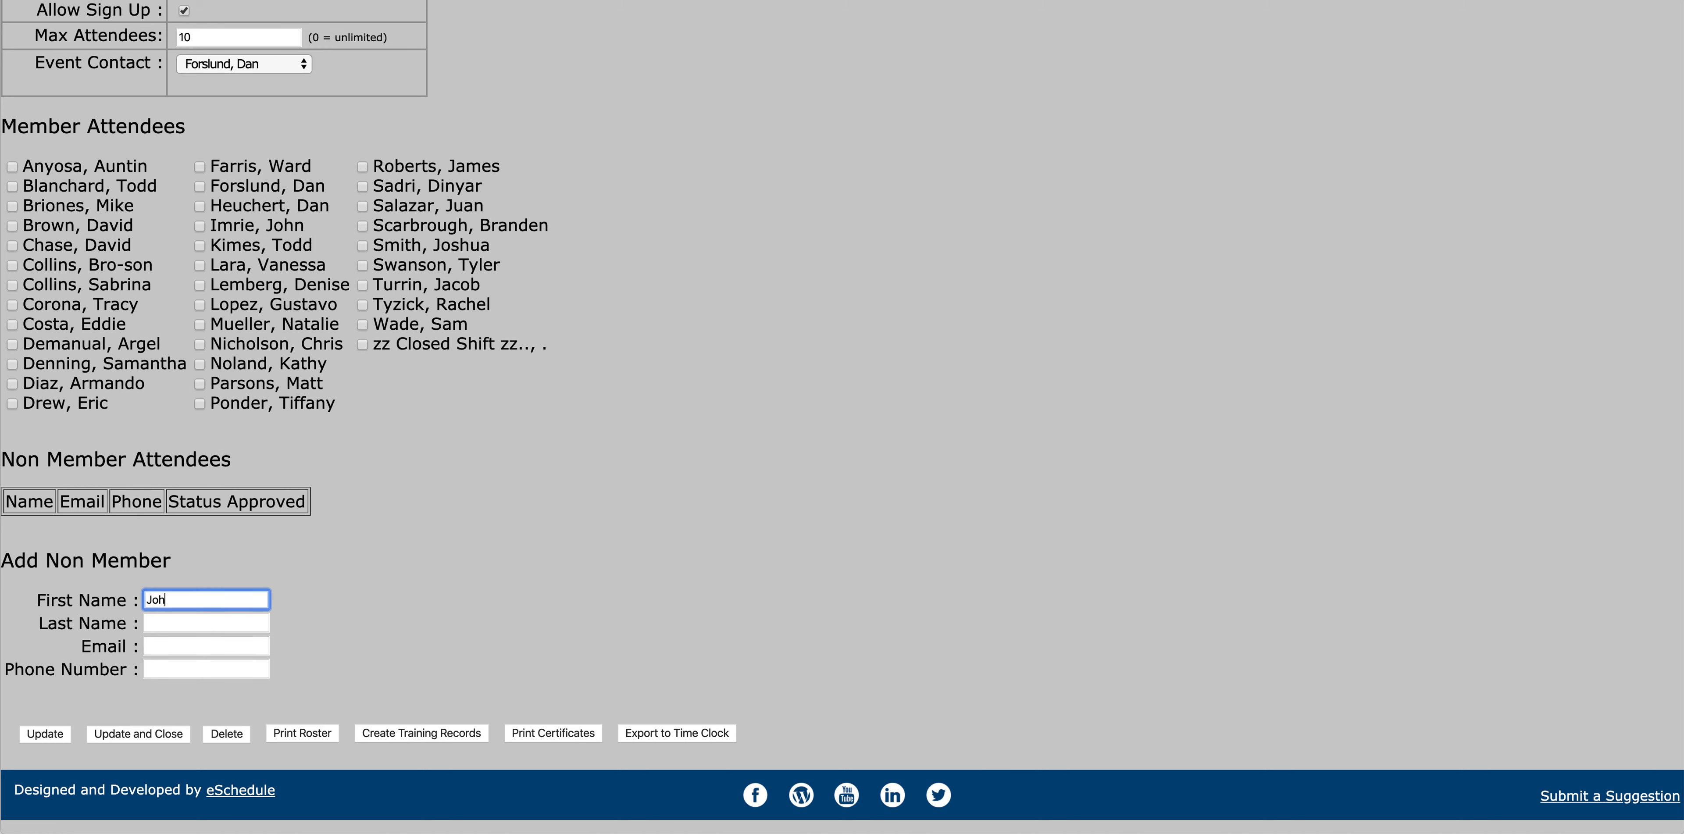
type("n")
key("Tab")
type("Doe")
key("Tab")
Fill in the non-member's email and phone number, and update the event to add the attendee
type("j")
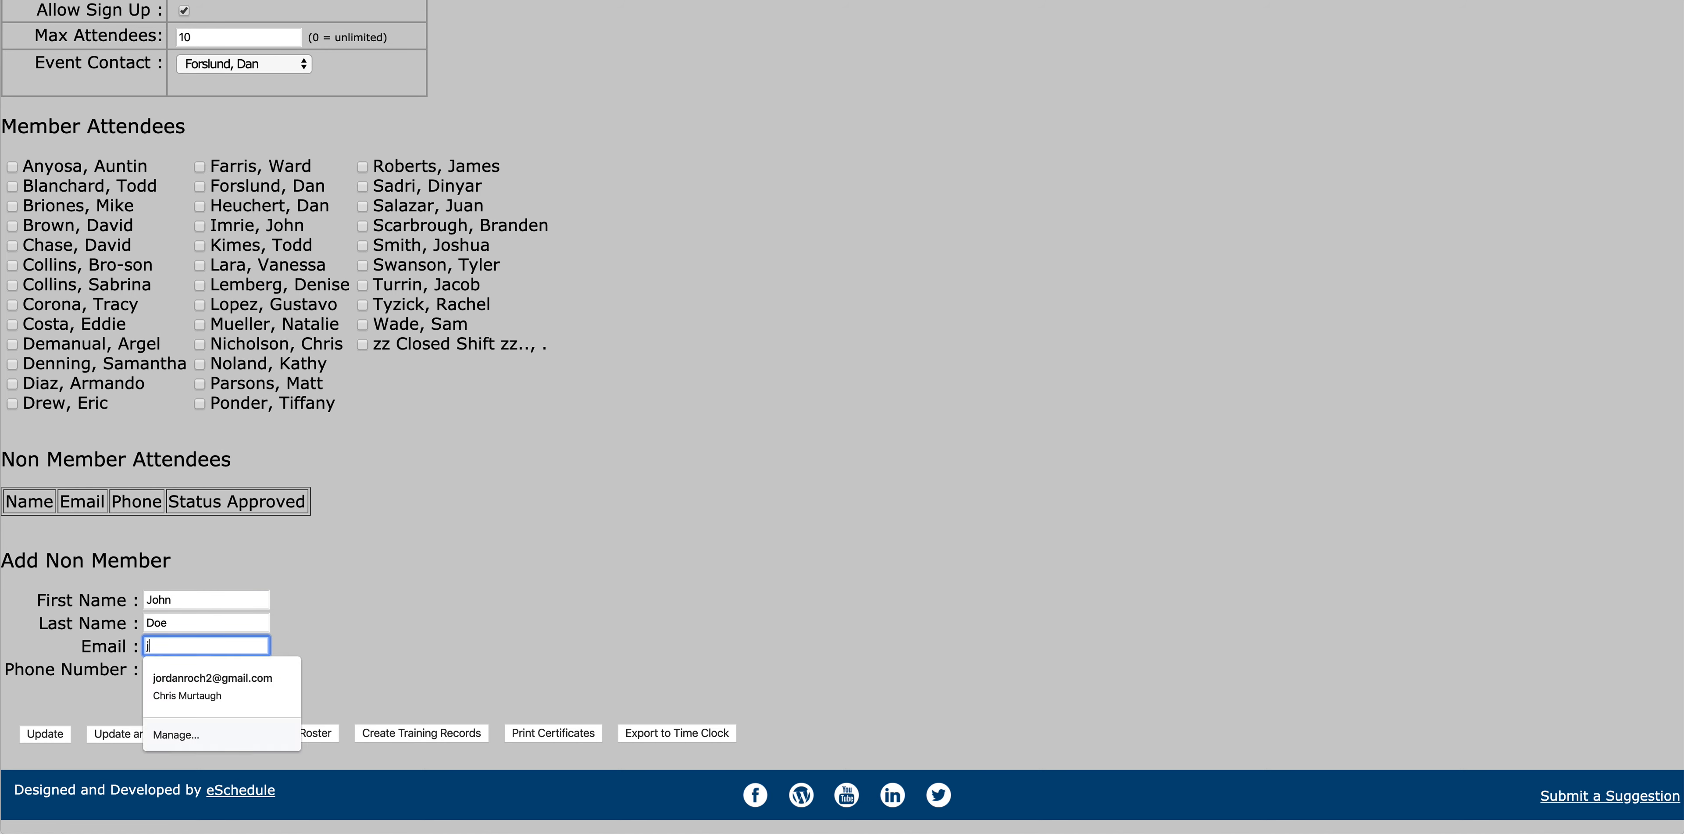
type("doe@tes")
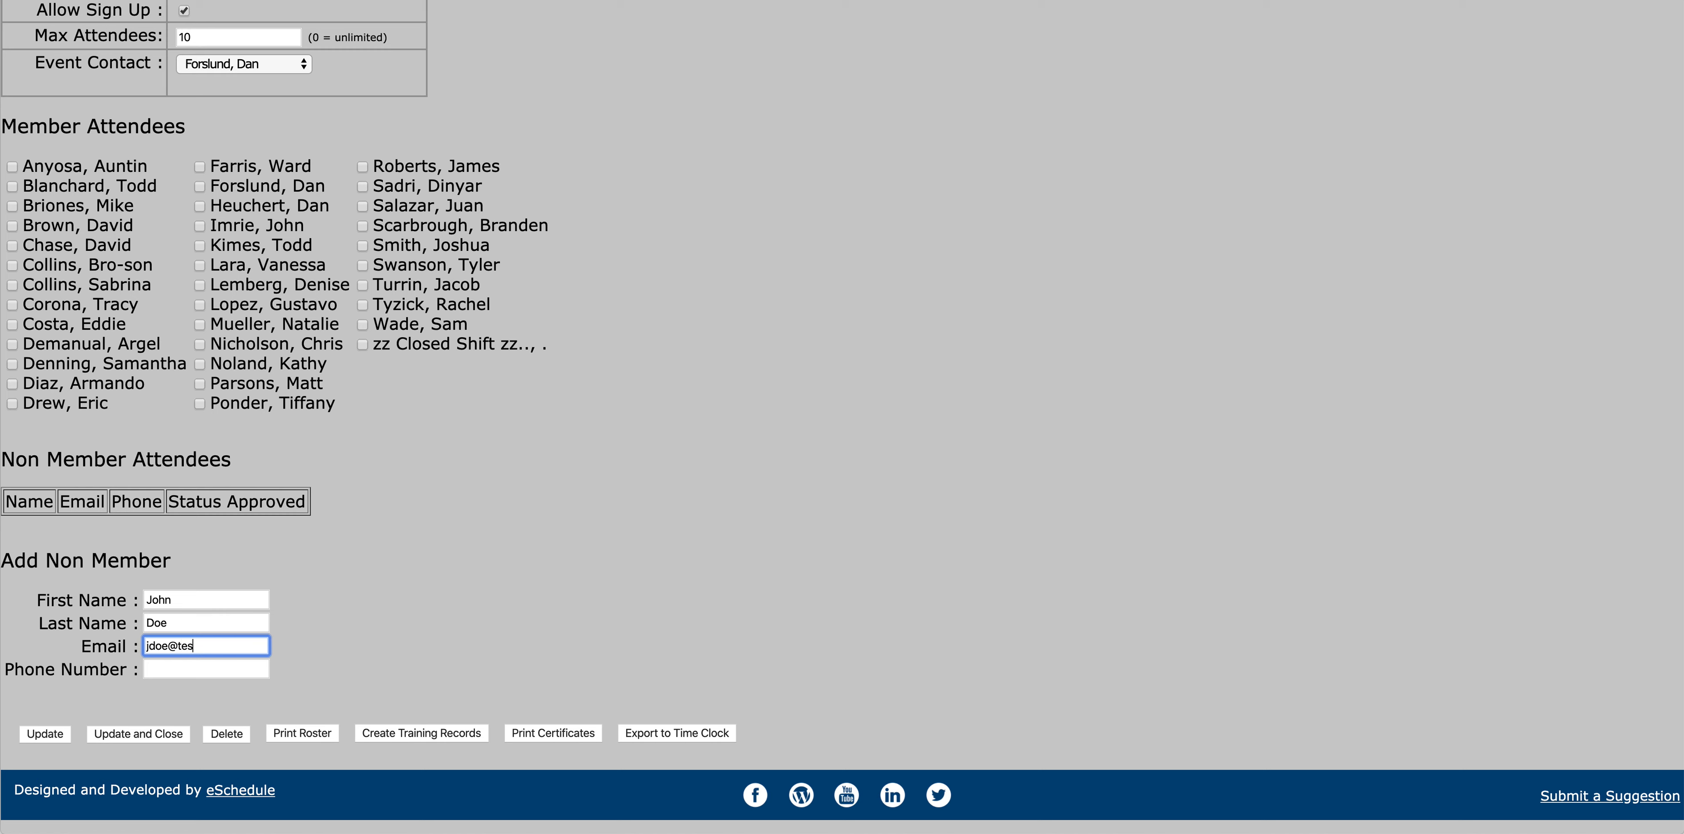
type("t.com")
key("Tab")
type("555111")
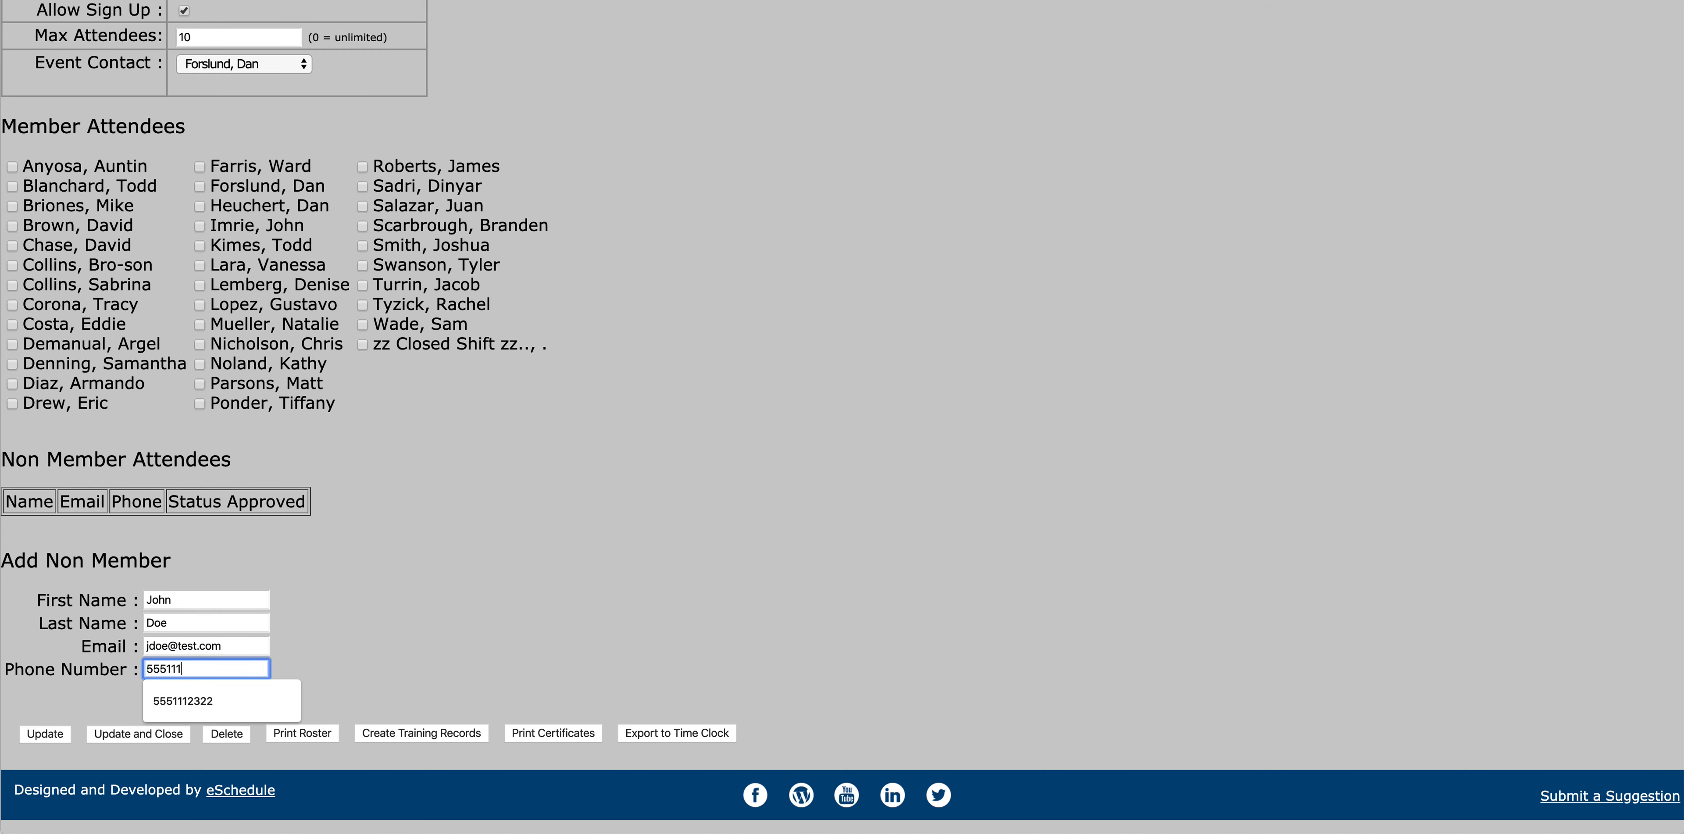
key("Down")
key("Return")
key("Tab")
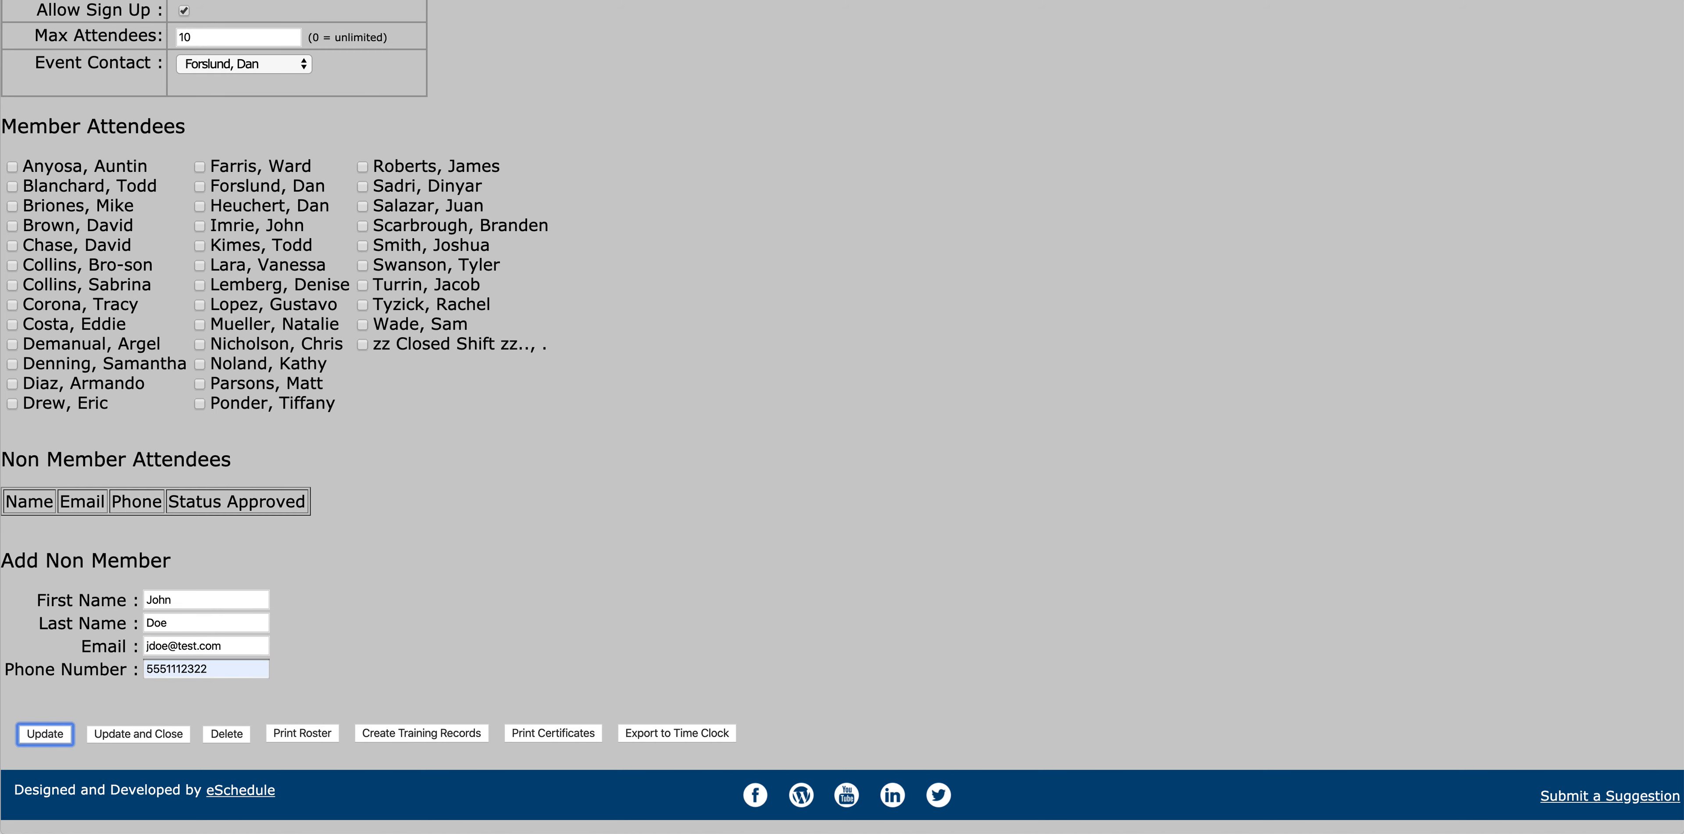
left_click(62, 734)
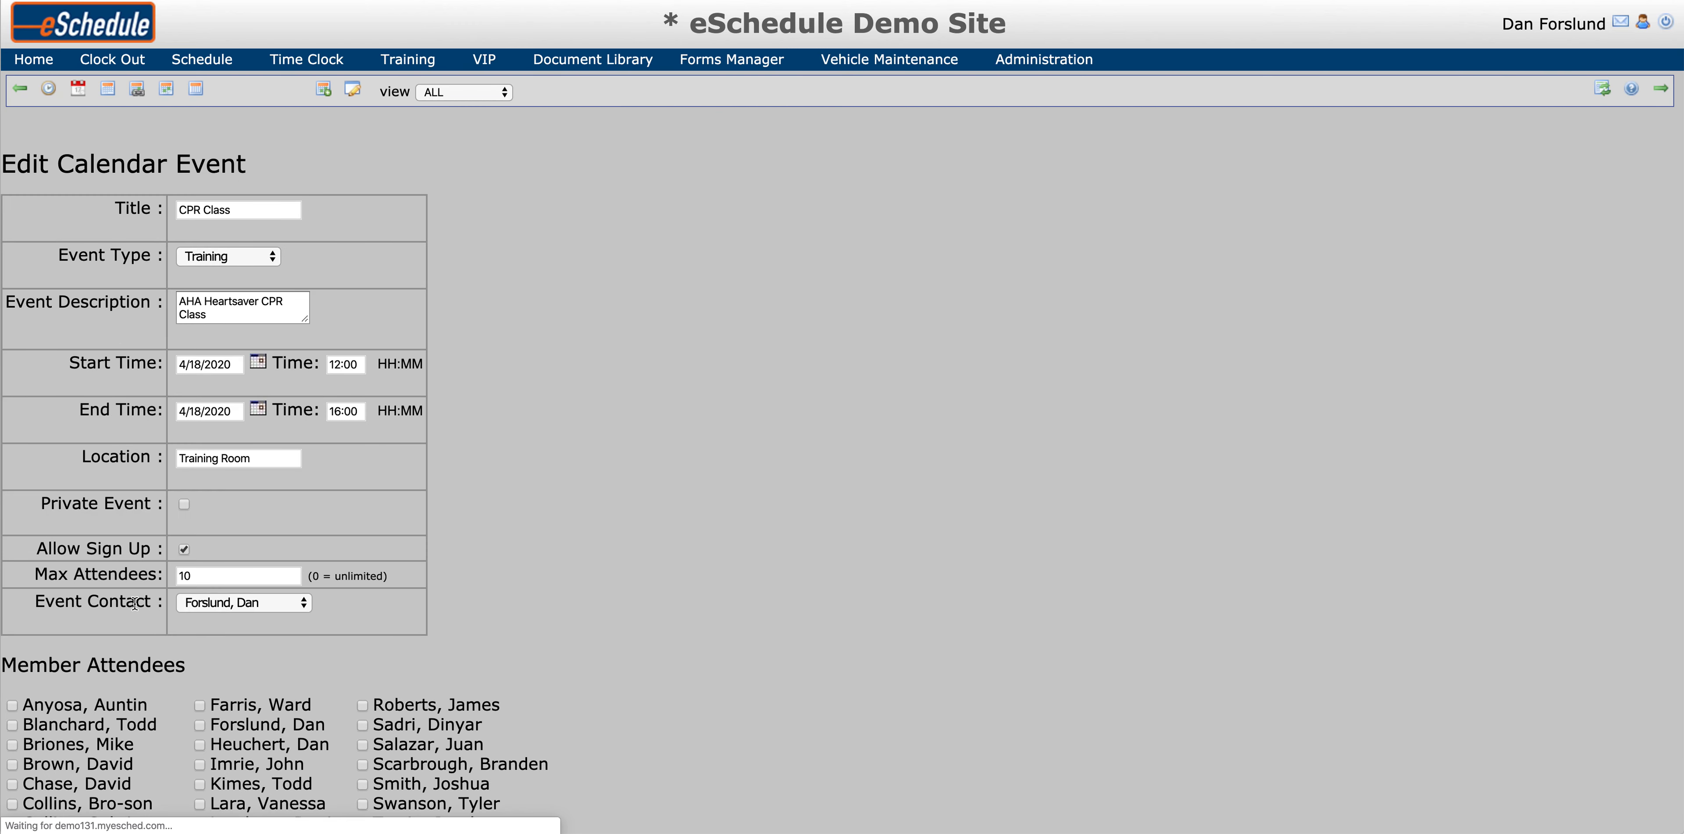
Open the newly added non-member's record, check its approval and delete options, and submit it unchanged
scroll(134, 603, "down", 10)
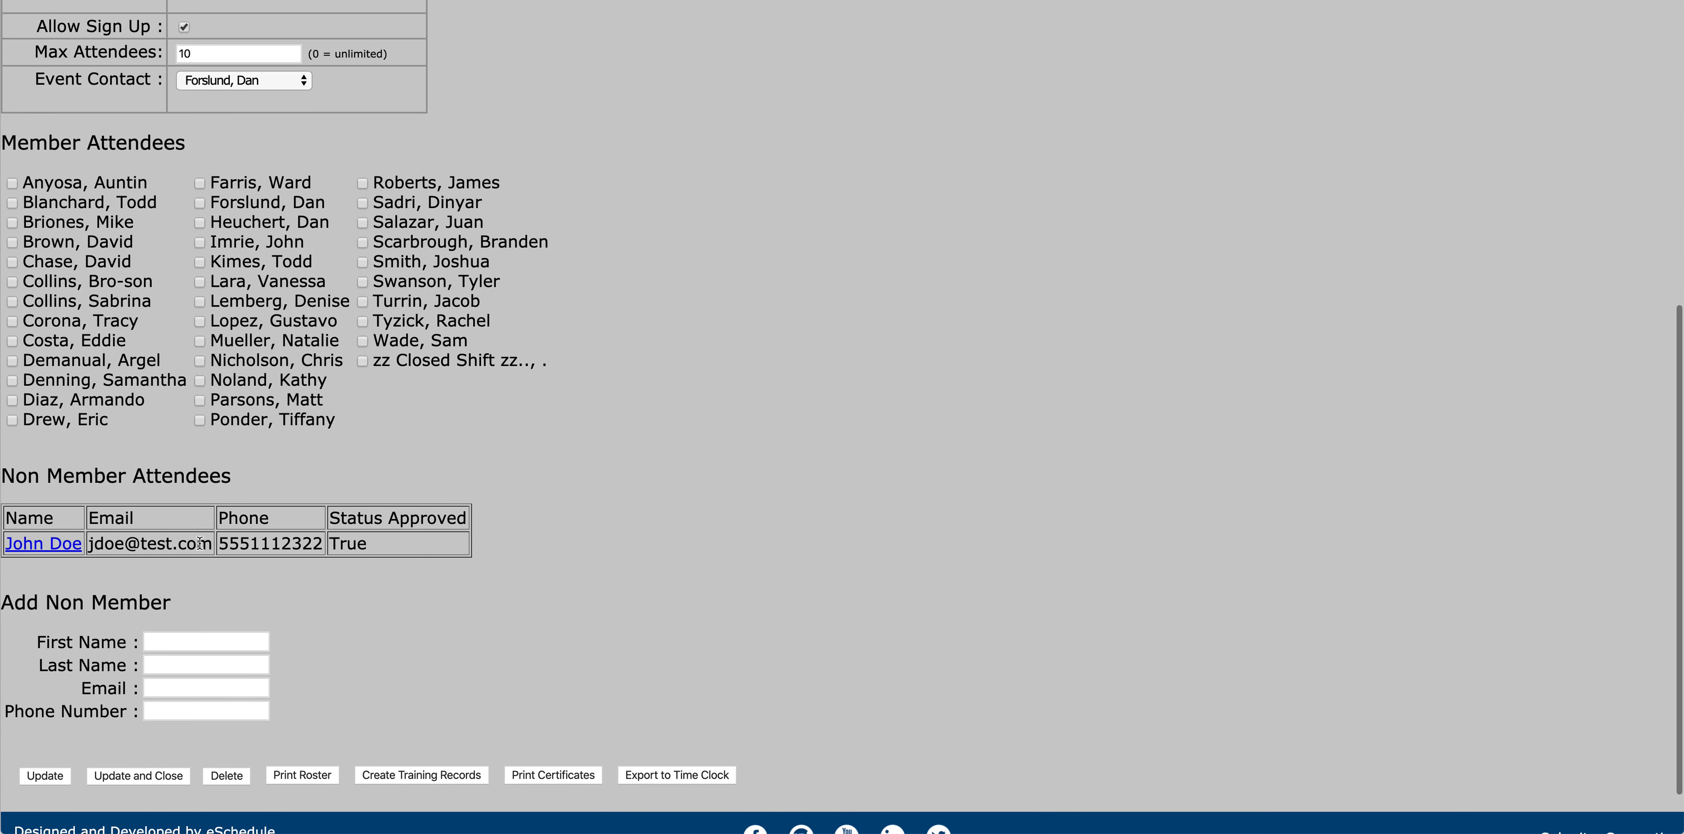
left_click(55, 545)
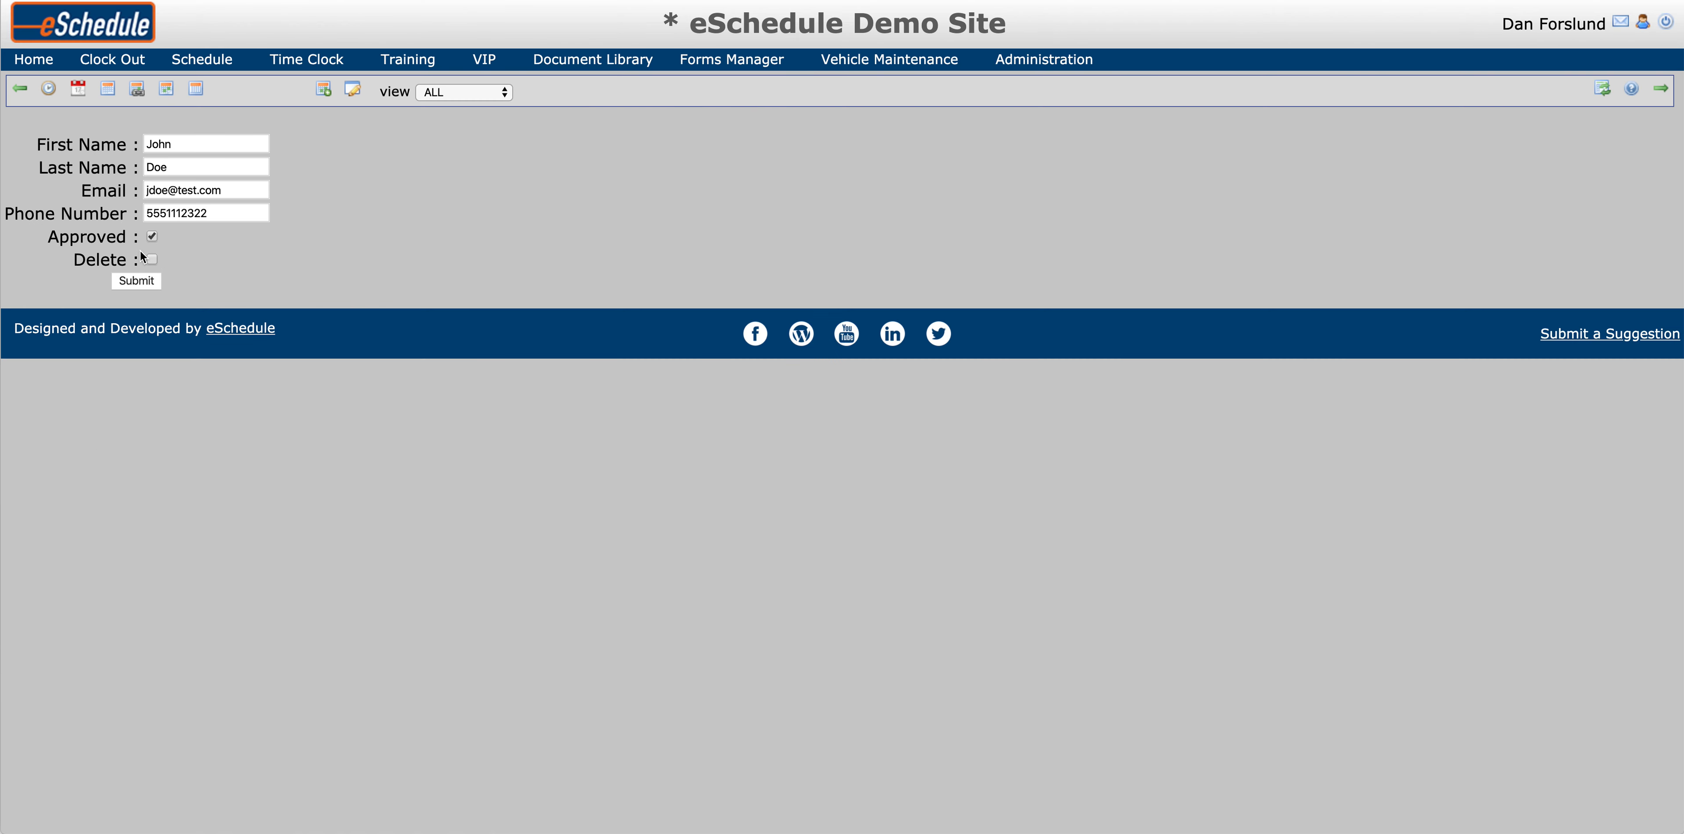
left_click(136, 280)
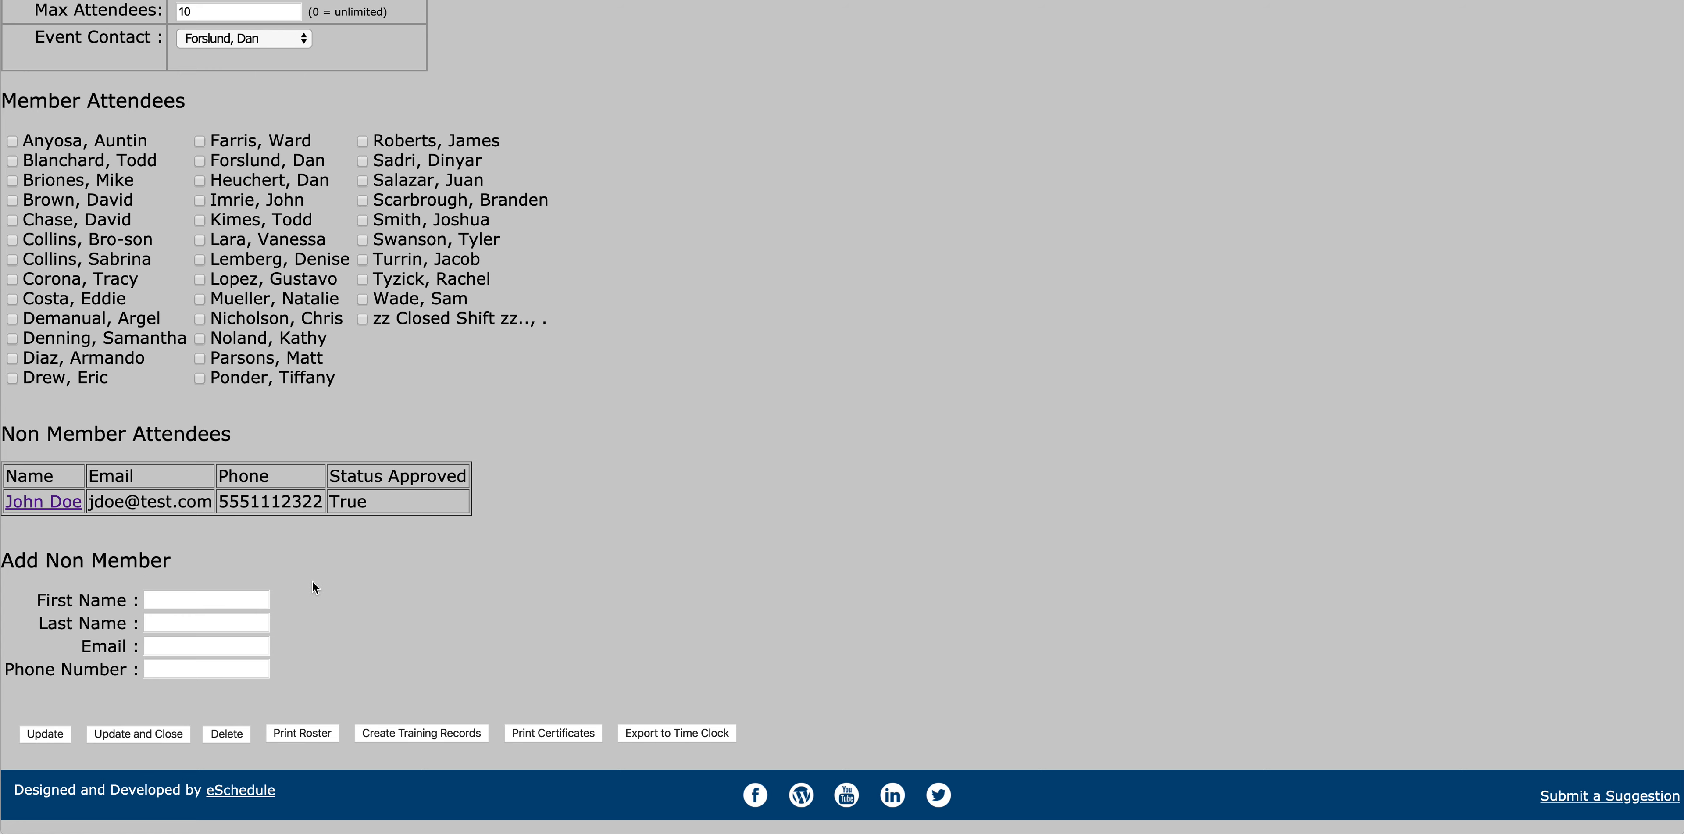
Switch to Microsoft Word to view the sample Heartsaver CPR roster, and return to the event page
mouse_move(2, 411)
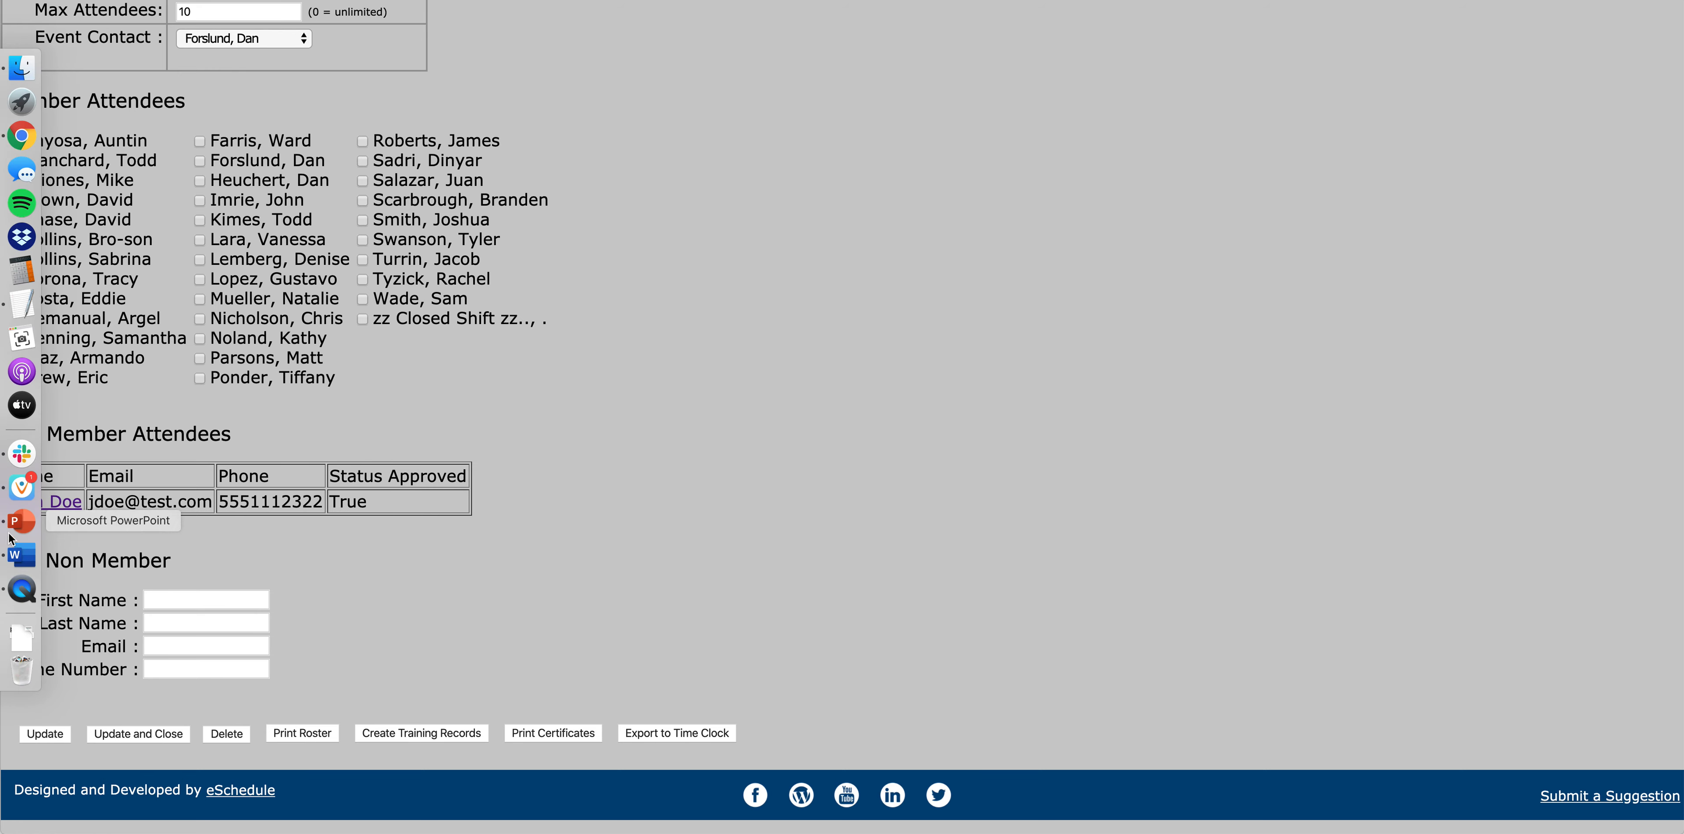
left_click(19, 555)
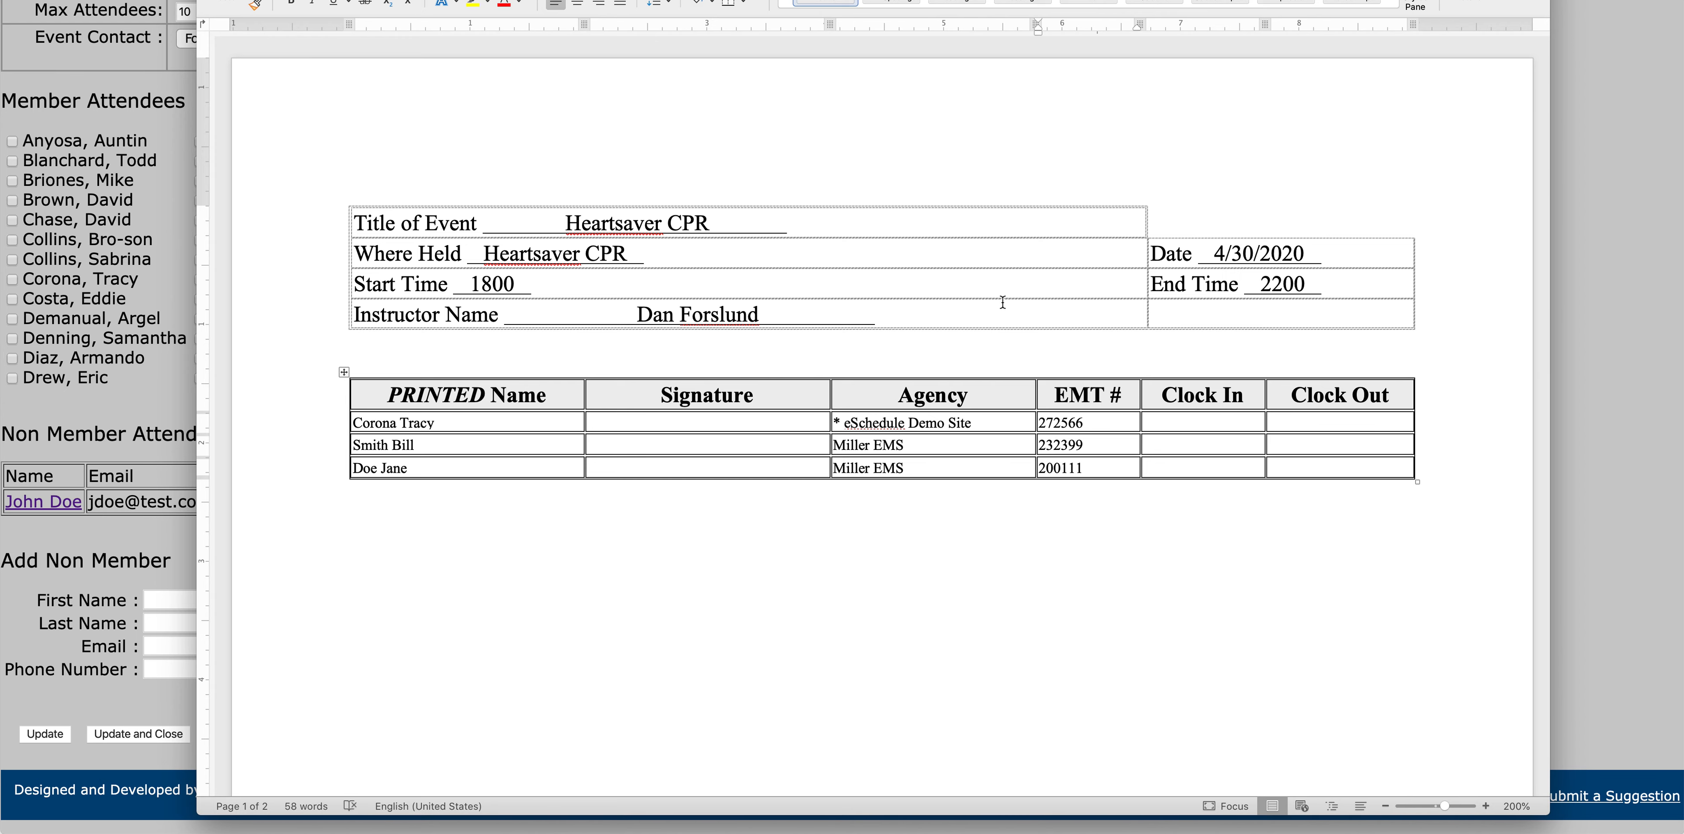
left_click(142, 362)
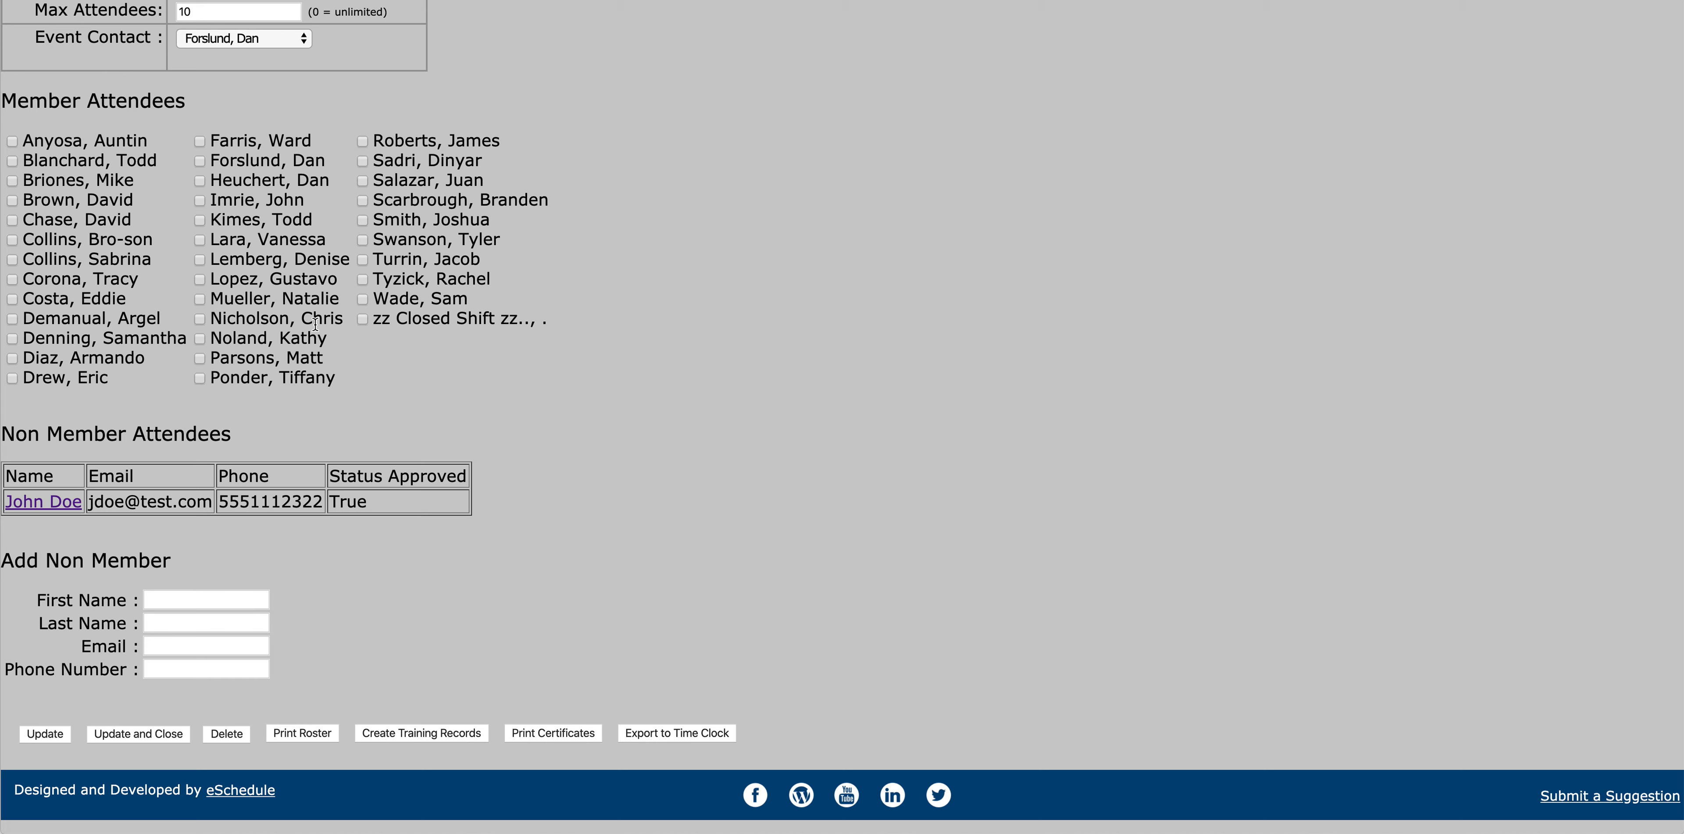
Mark the first, fourth, fifth, seventh and eighth members in the second column as attendees and update the event
left_click(199, 141)
left_click(199, 200)
left_click(200, 220)
left_click(200, 260)
left_click(199, 280)
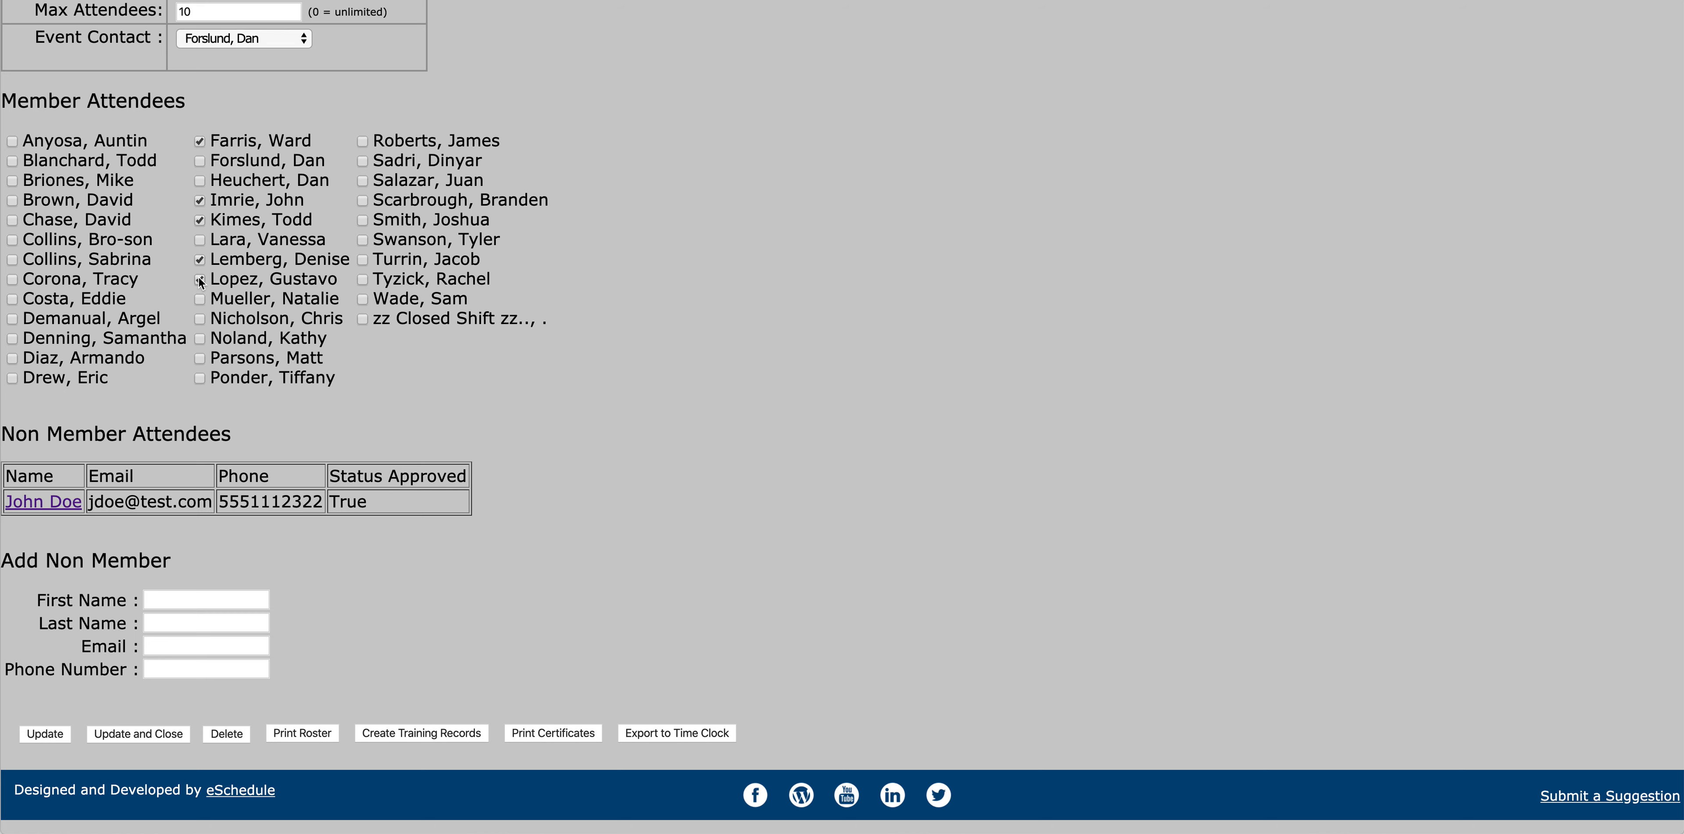
left_click(61, 742)
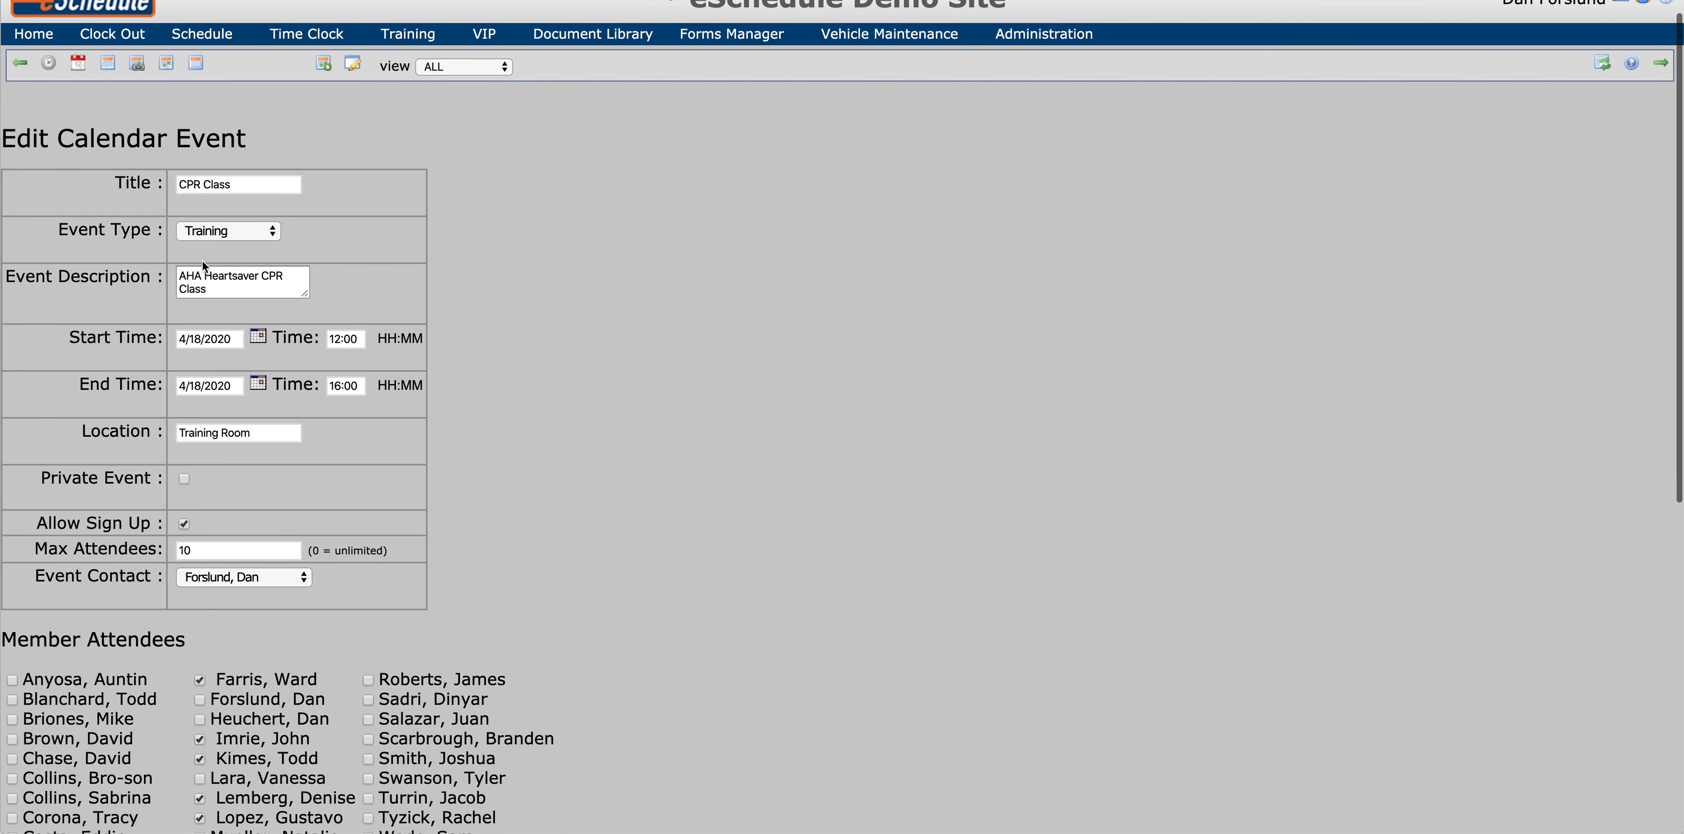
Export the CPR Class event to the time clock and check the Multi-Punch Clock In/Out form it fills in
scroll(263, 465, "down", 10)
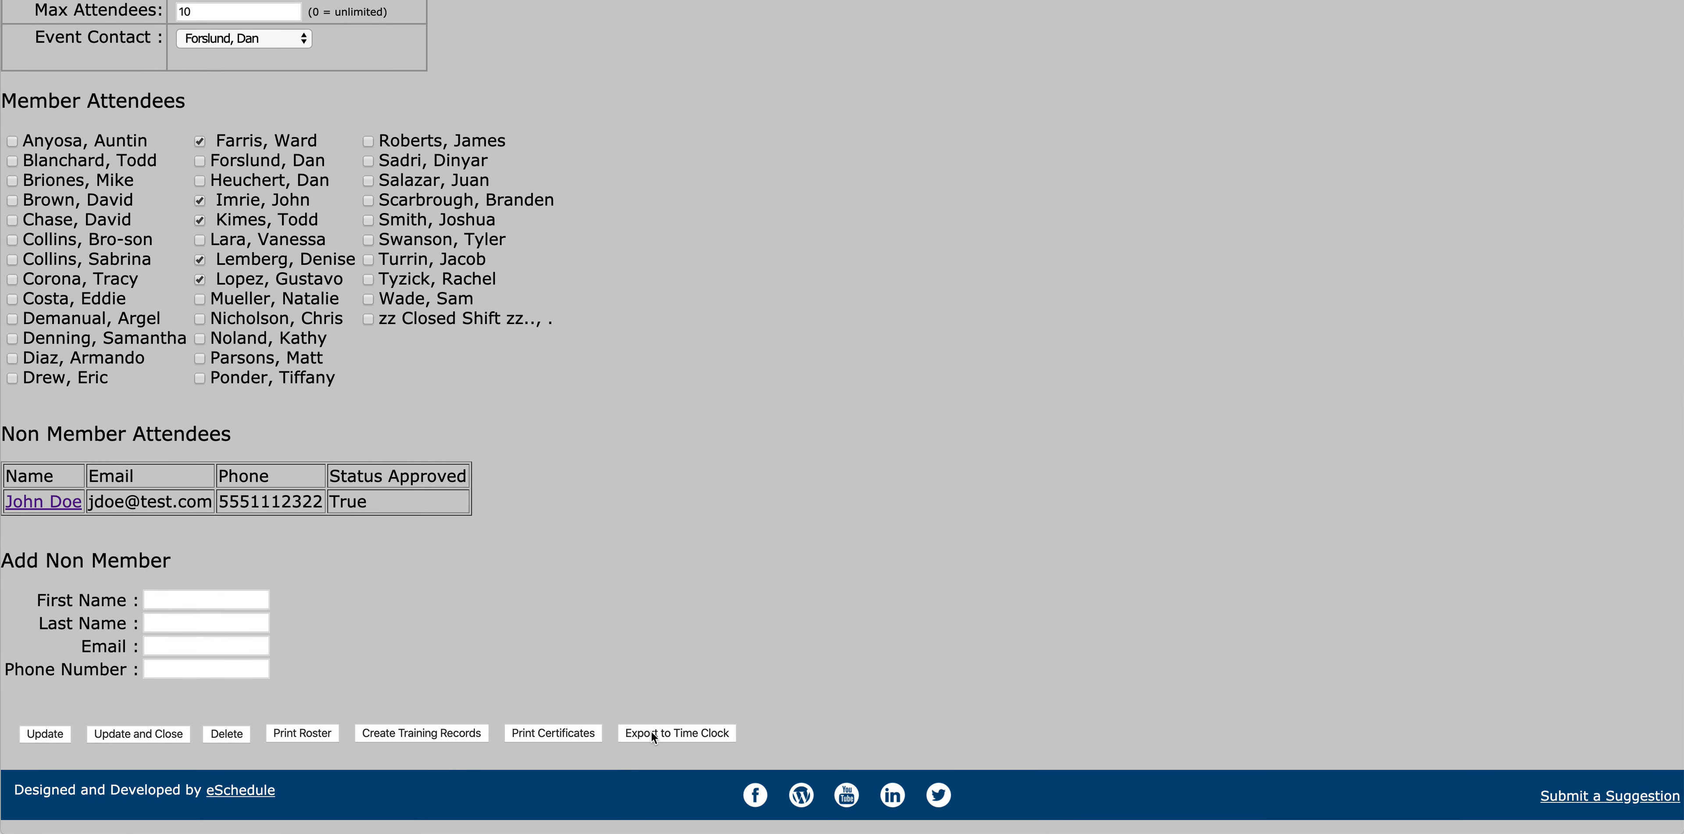
left_click(651, 731)
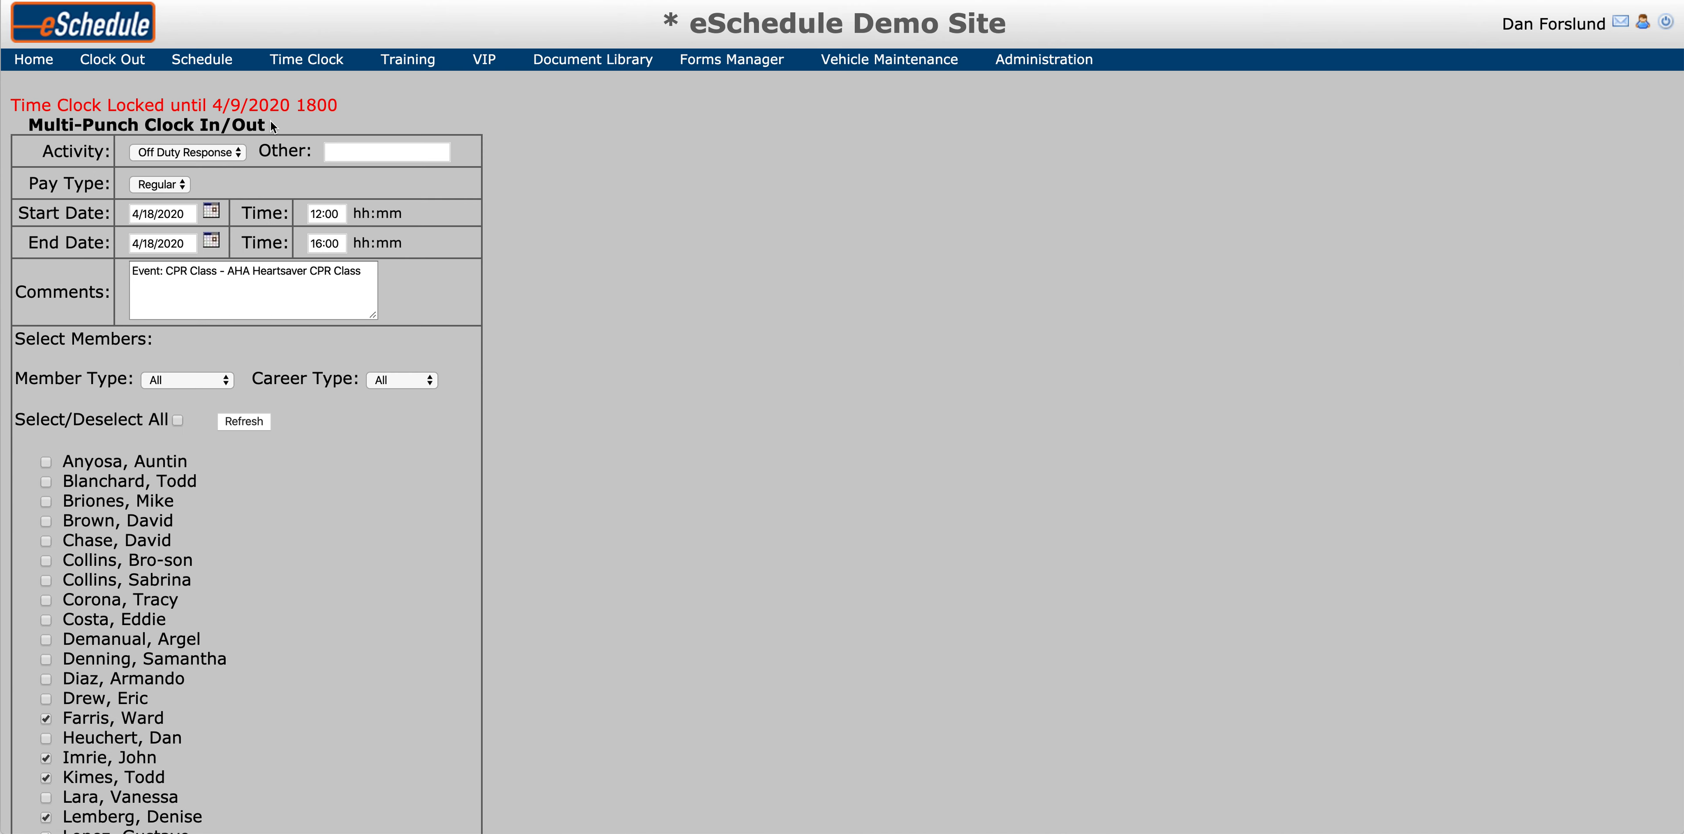
left_click_drag(273, 125, 26, 127)
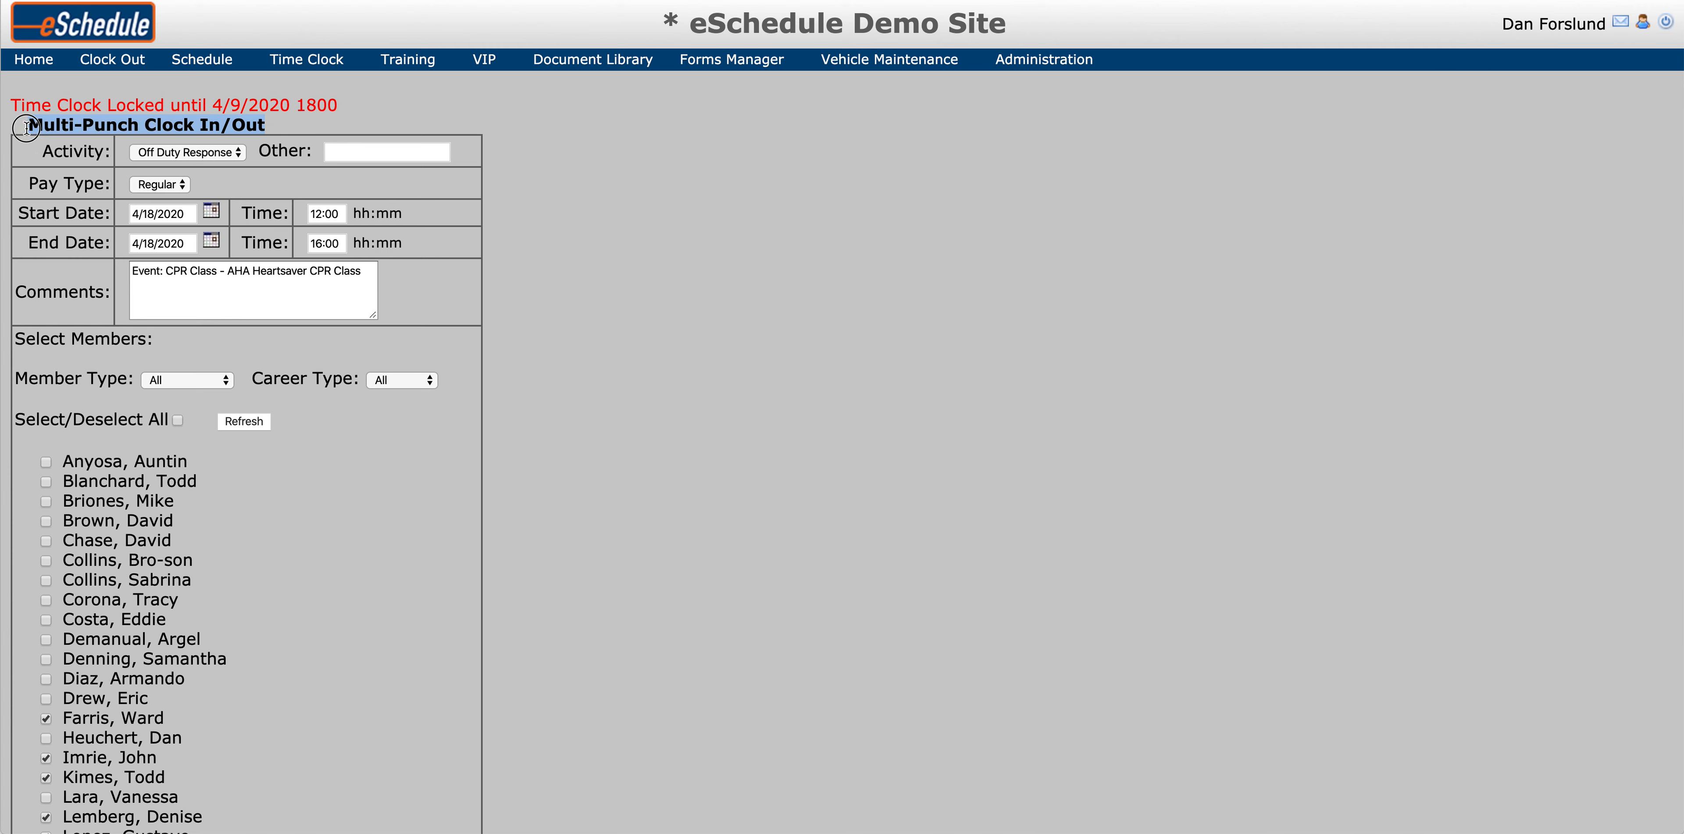
left_click(659, 199)
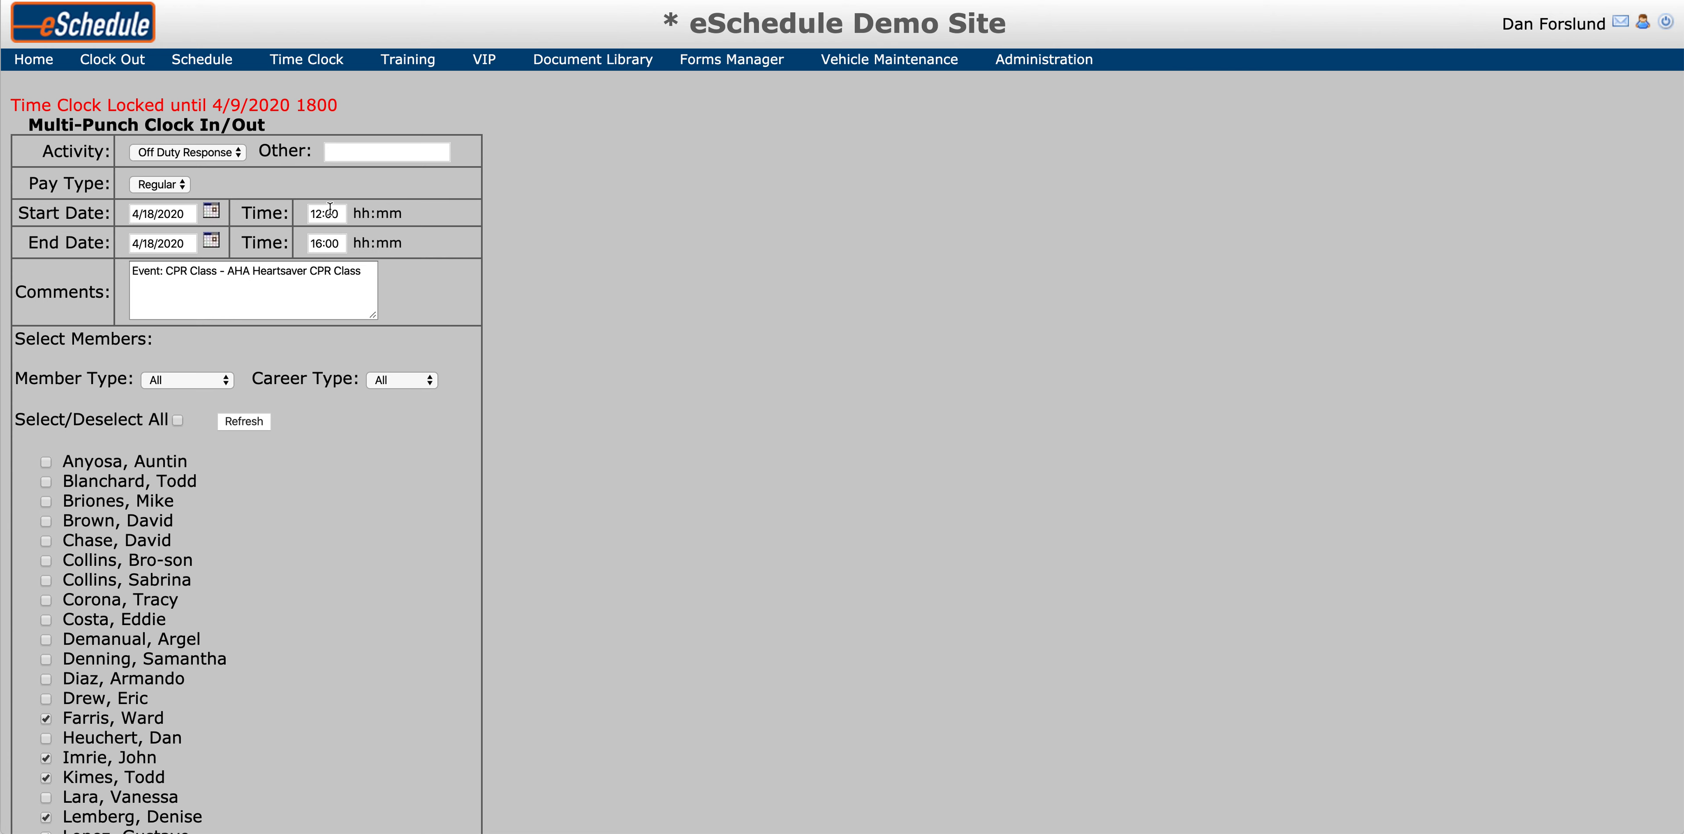
Review the selected members and the activity and pay type choices throughout the Multi-Punch Clock In/Out form
scroll(338, 307, "down", 5)
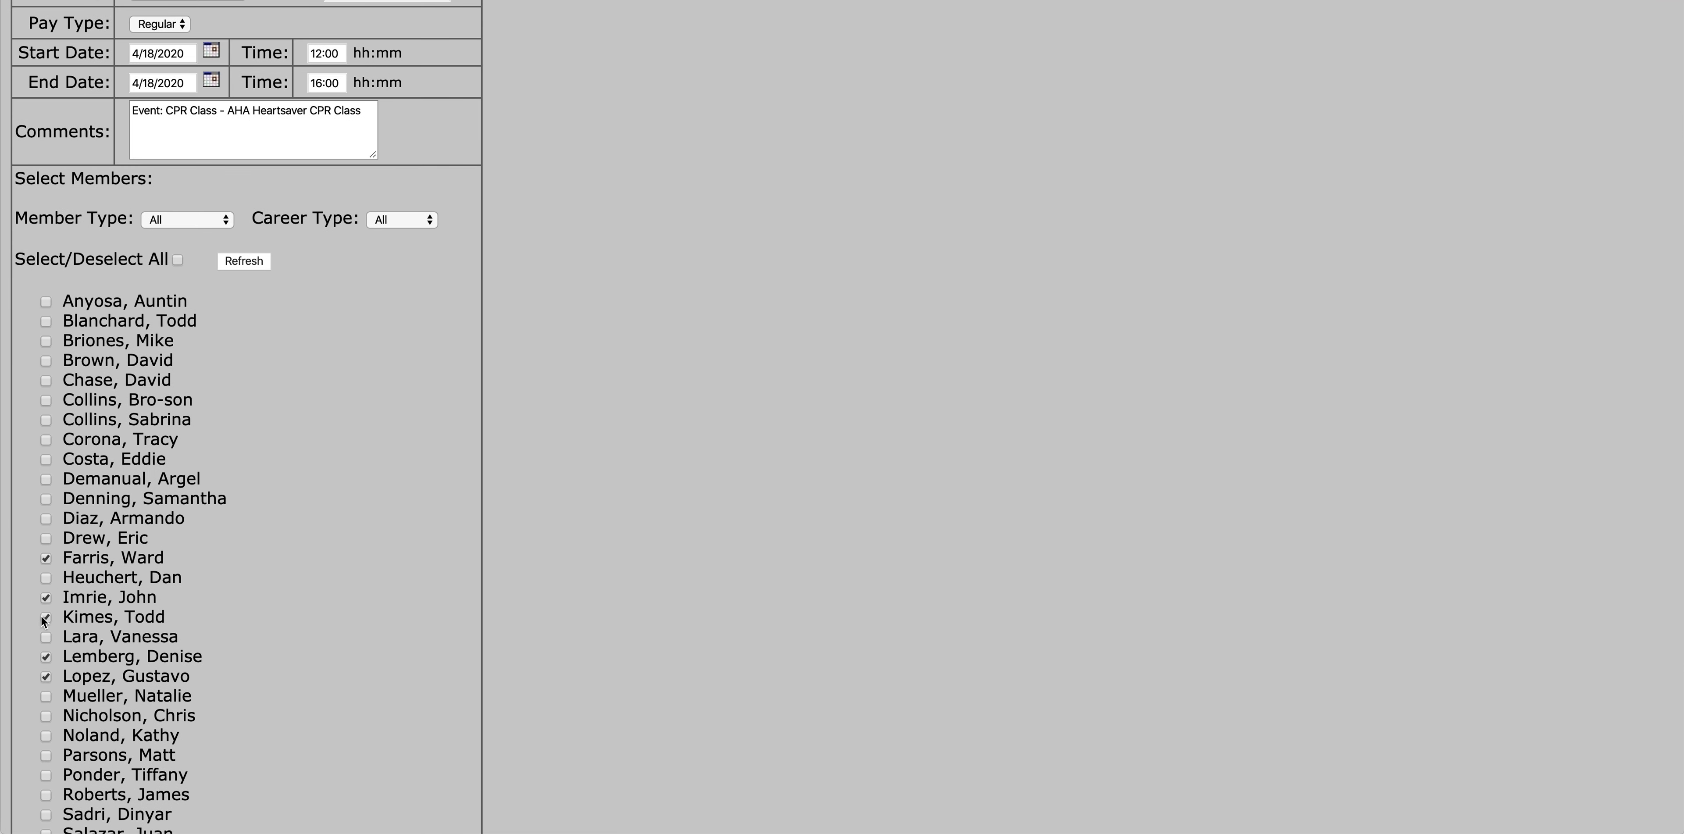
scroll(61, 652, "down", 1)
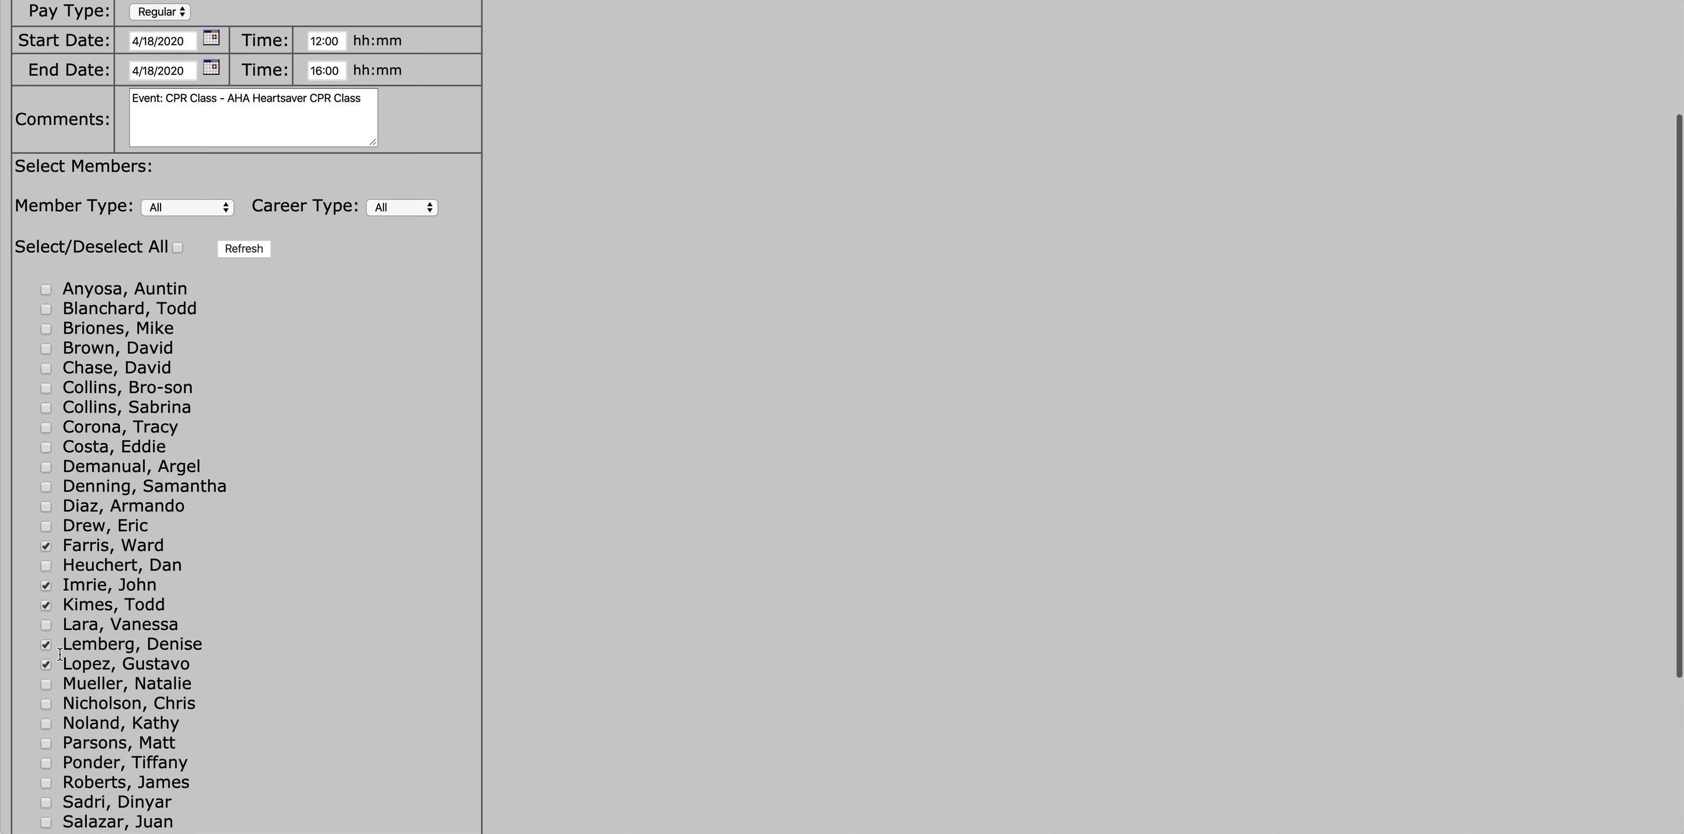
scroll(60, 654, "up", 5)
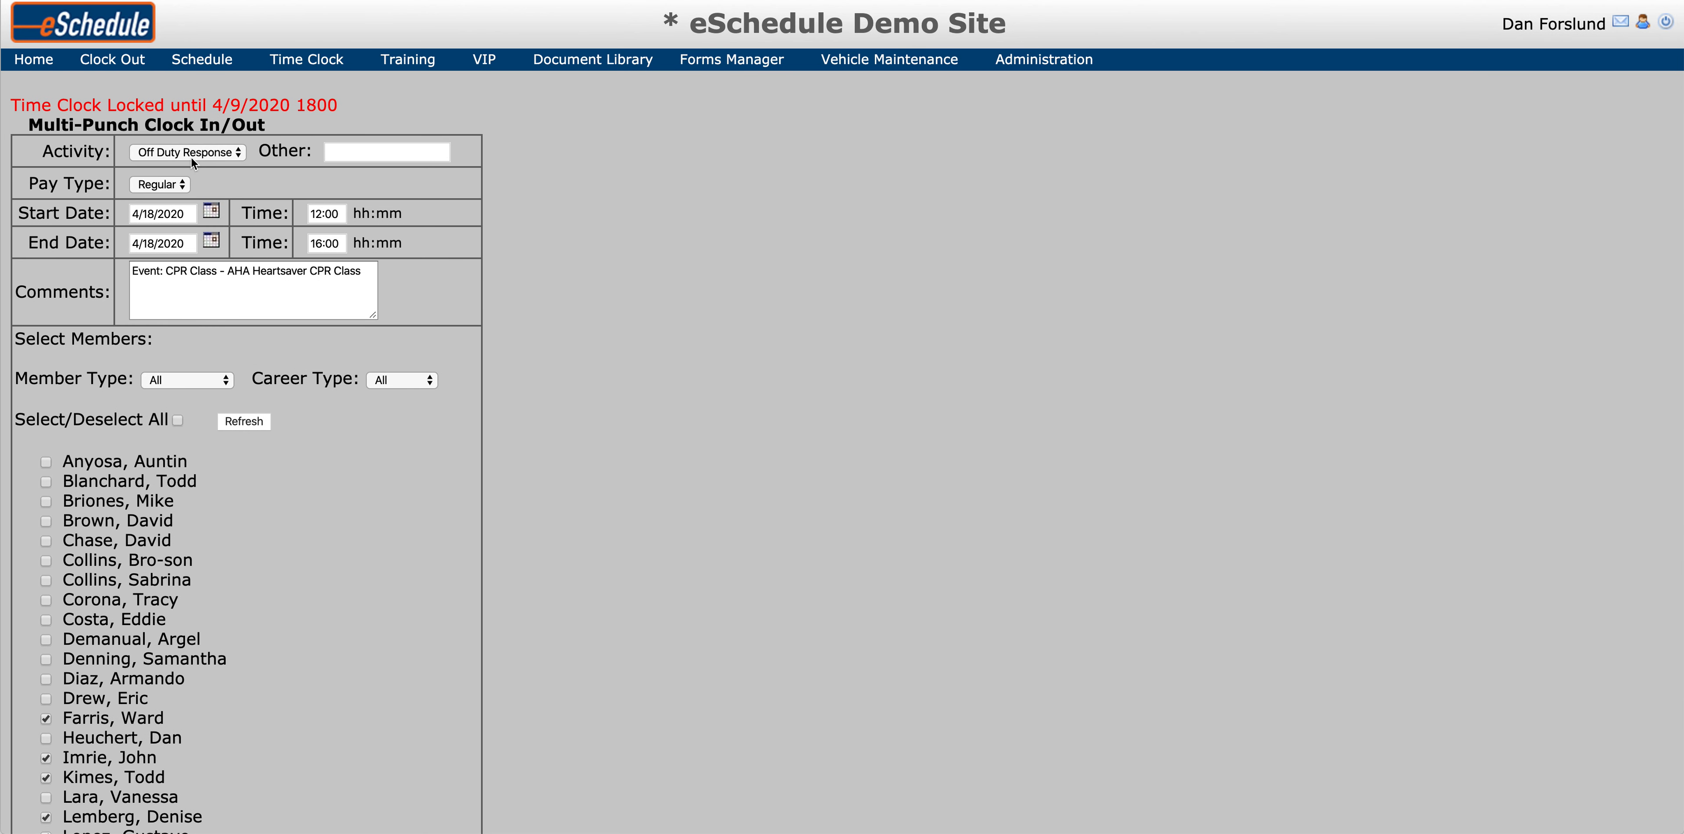
left_click(195, 157)
left_click(197, 151)
left_click(146, 186)
left_click(145, 187)
scroll(509, 545, "down", 10)
scroll(510, 546, "down", 2)
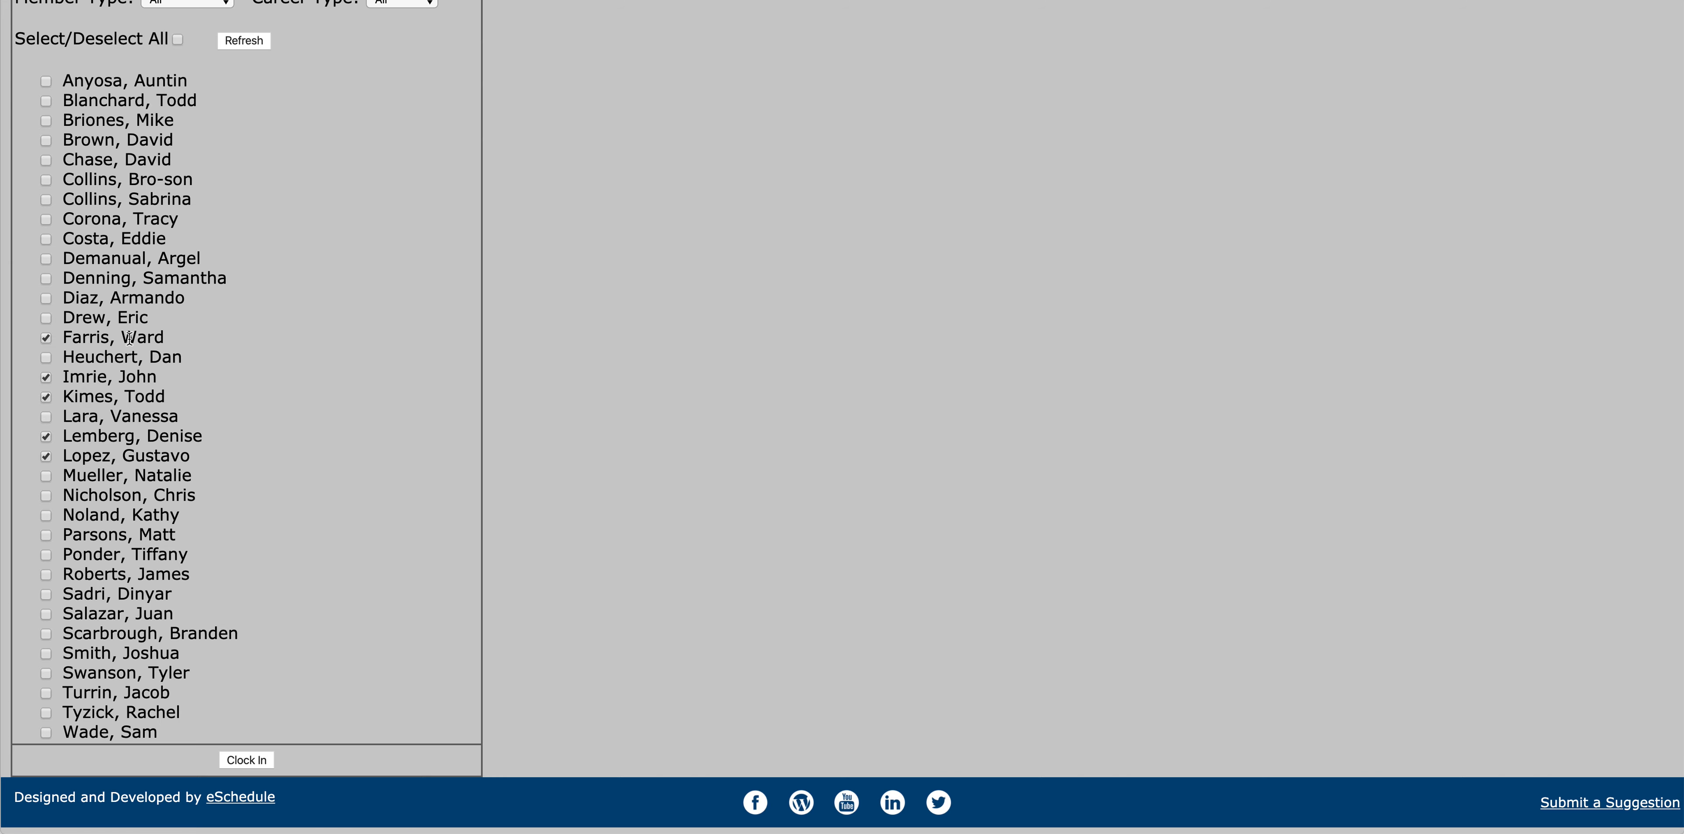
scroll(485, 372, "up", 10)
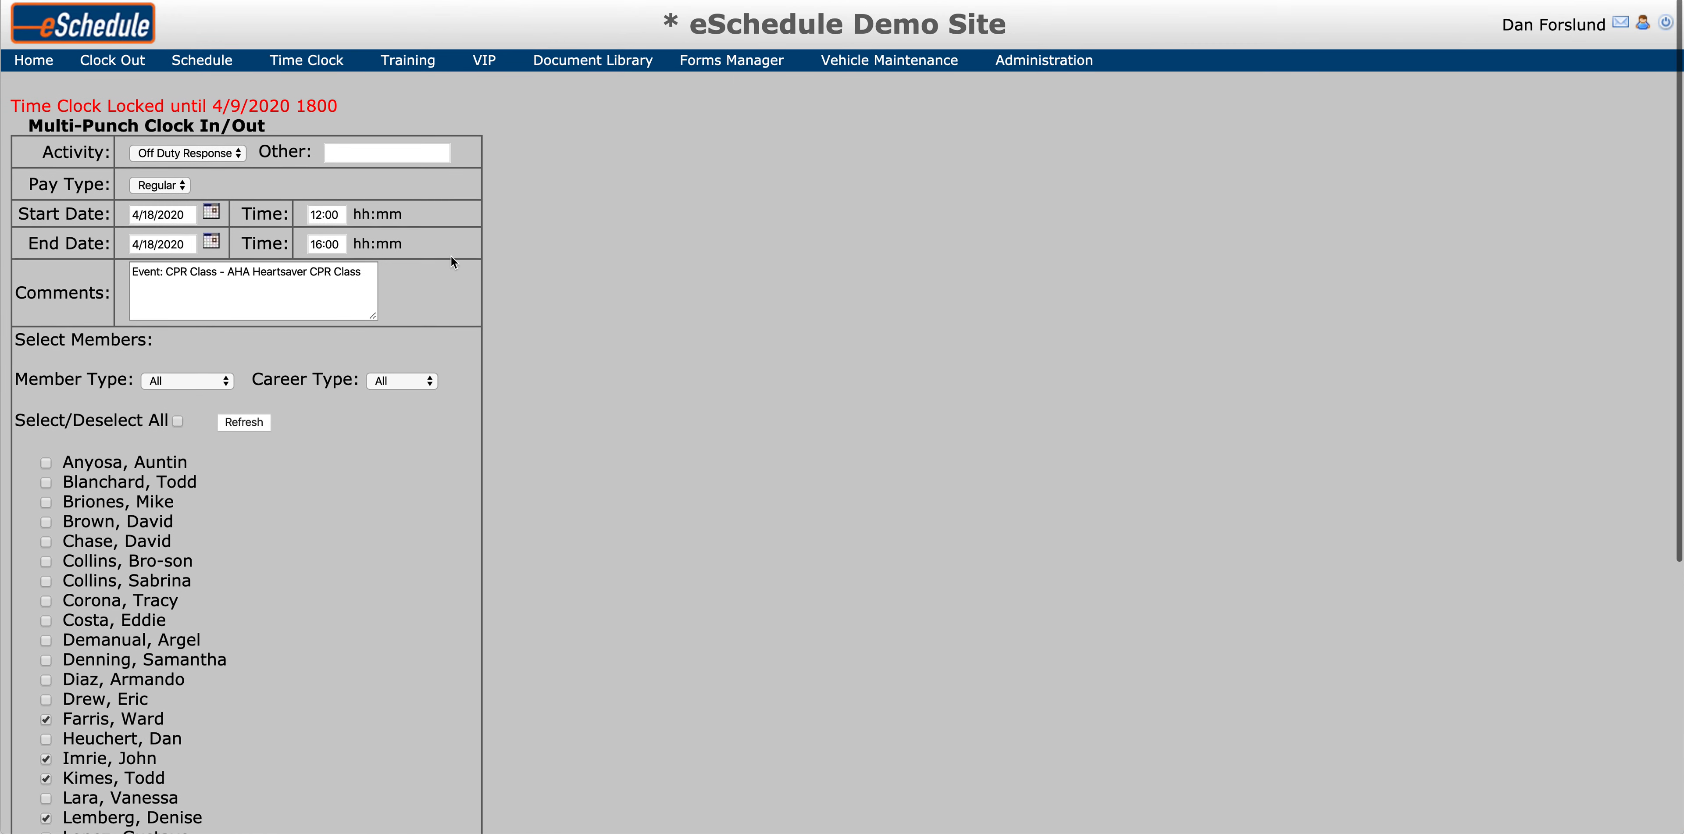